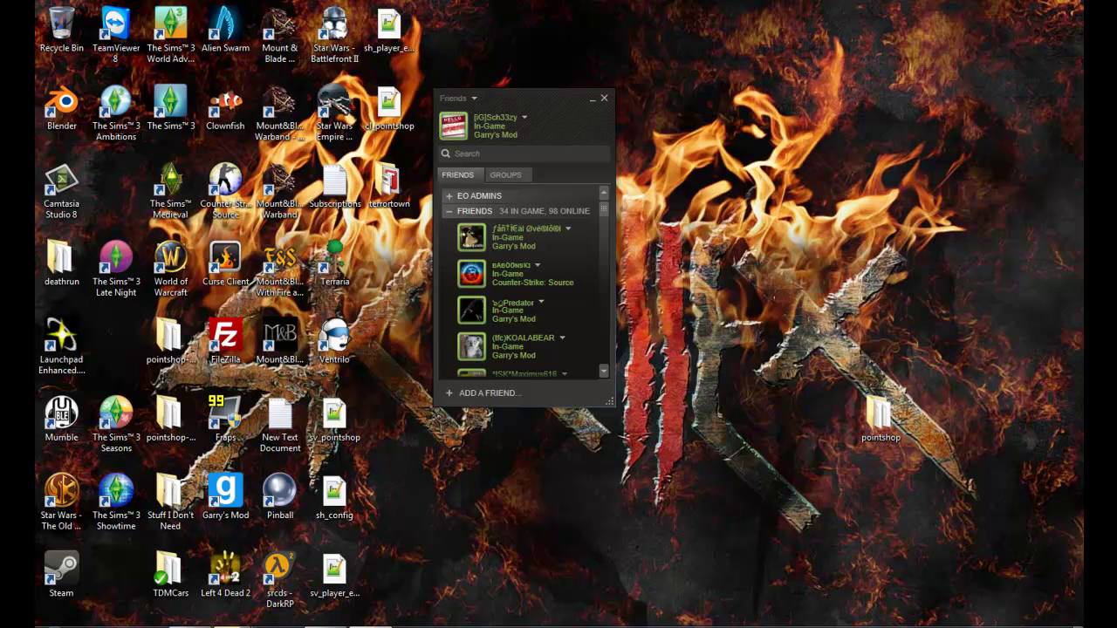
In the web browser, search Google for "DarkRP Github" and open the FPtje/DarkRP repository.
click(109, 624)
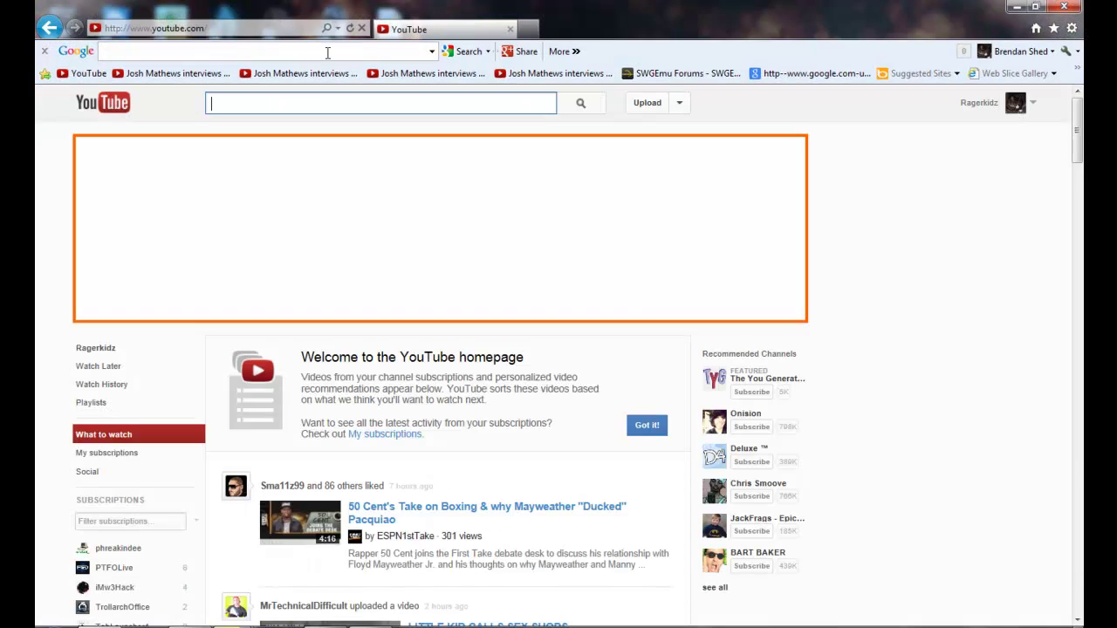
click(327, 53)
text(D)
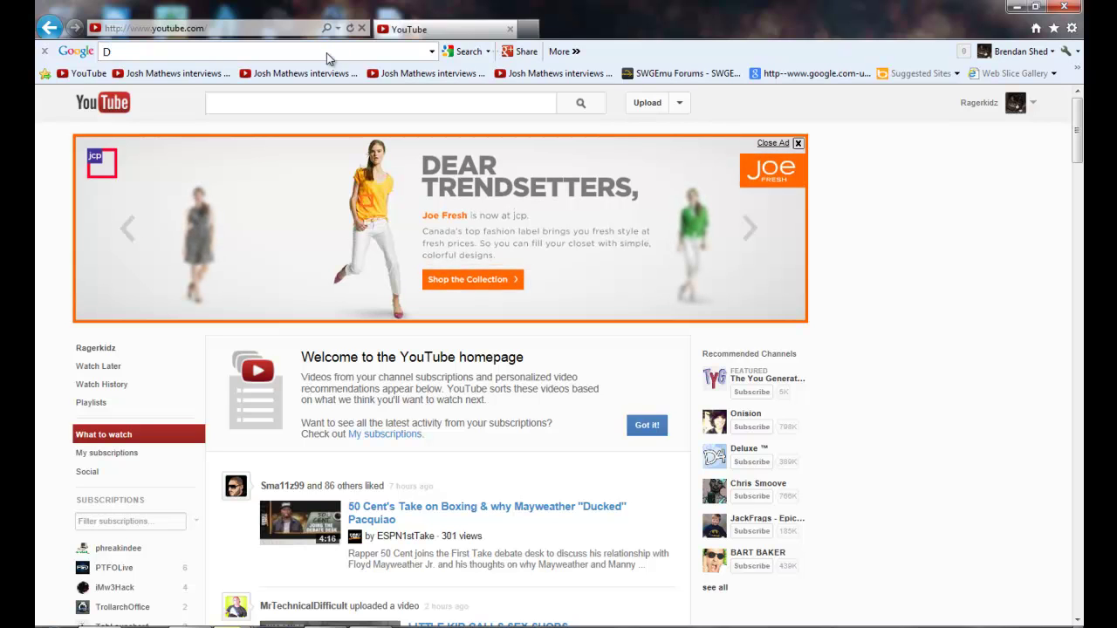
text(arkRP Github)
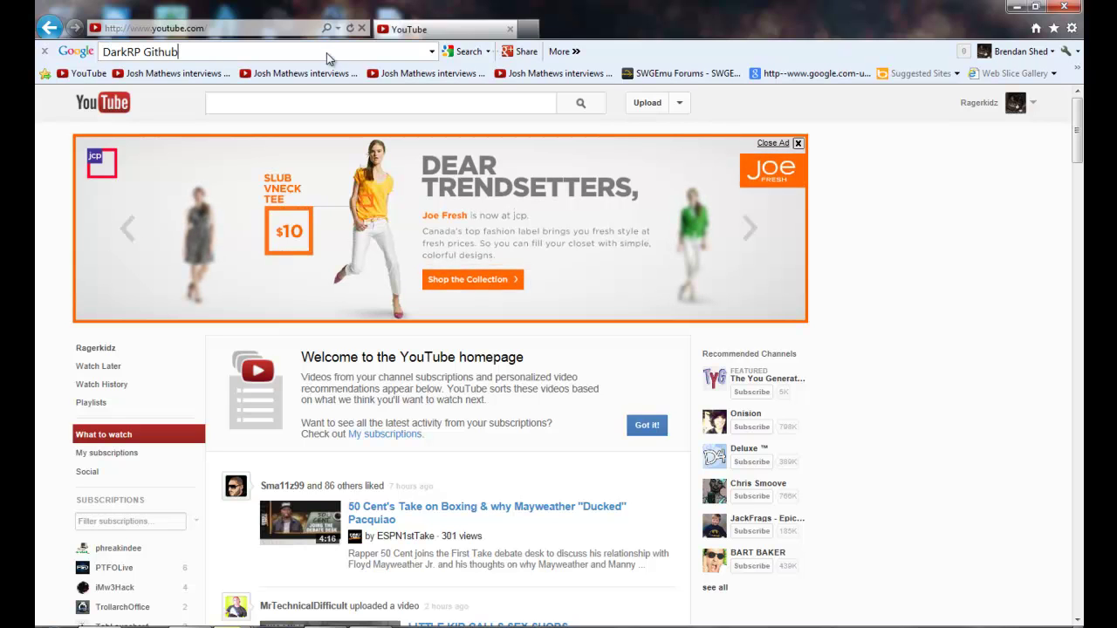
key(Return)
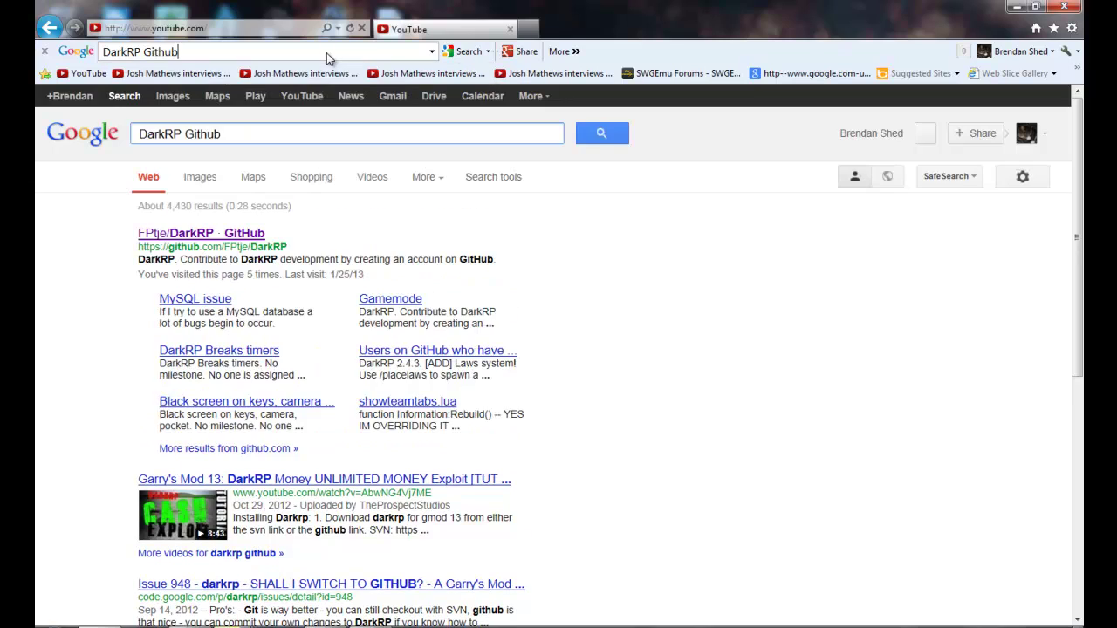
click(223, 237)
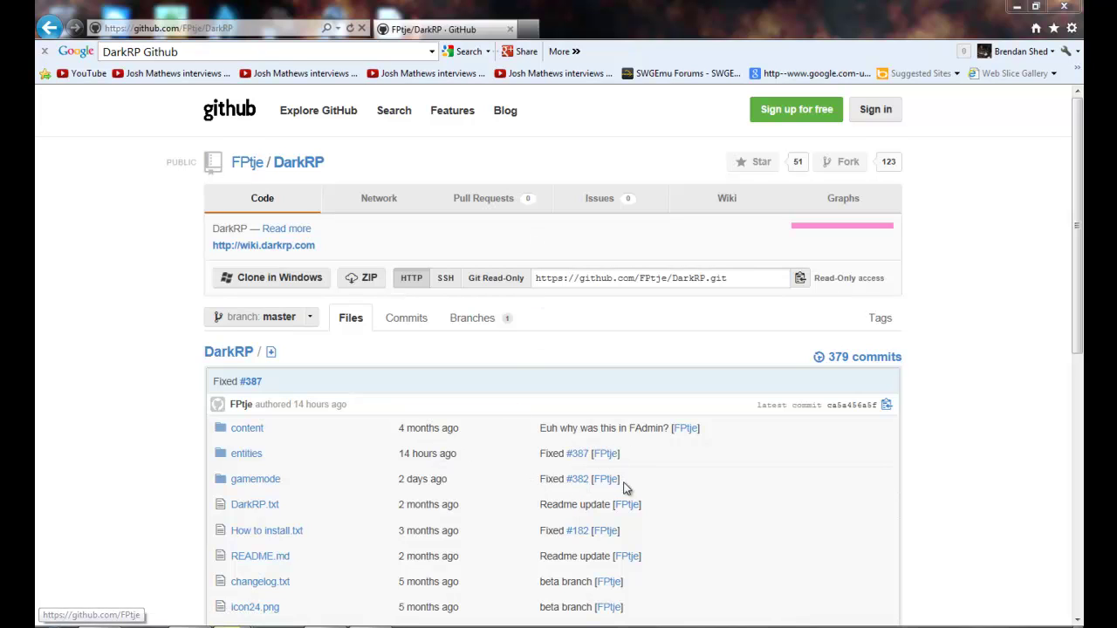
Download the DarkRP repository as a ZIP, open it in WinRAR, and dismiss the licence reminder.
scroll(1032, 523, down, 1)
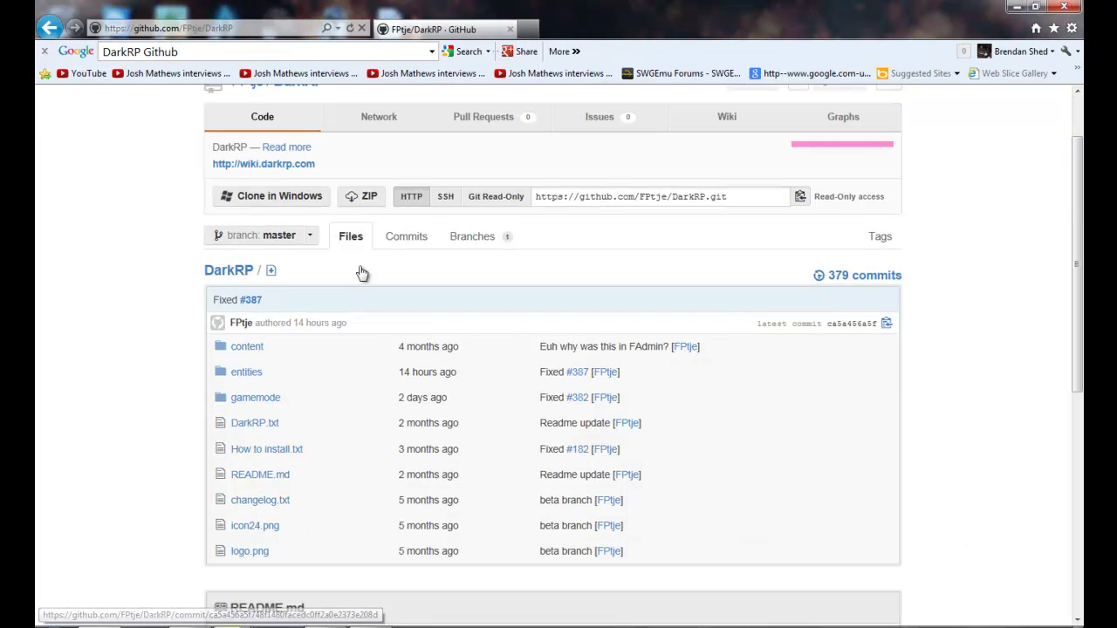
scroll(358, 188, down, 2)
scroll(358, 188, up, 3)
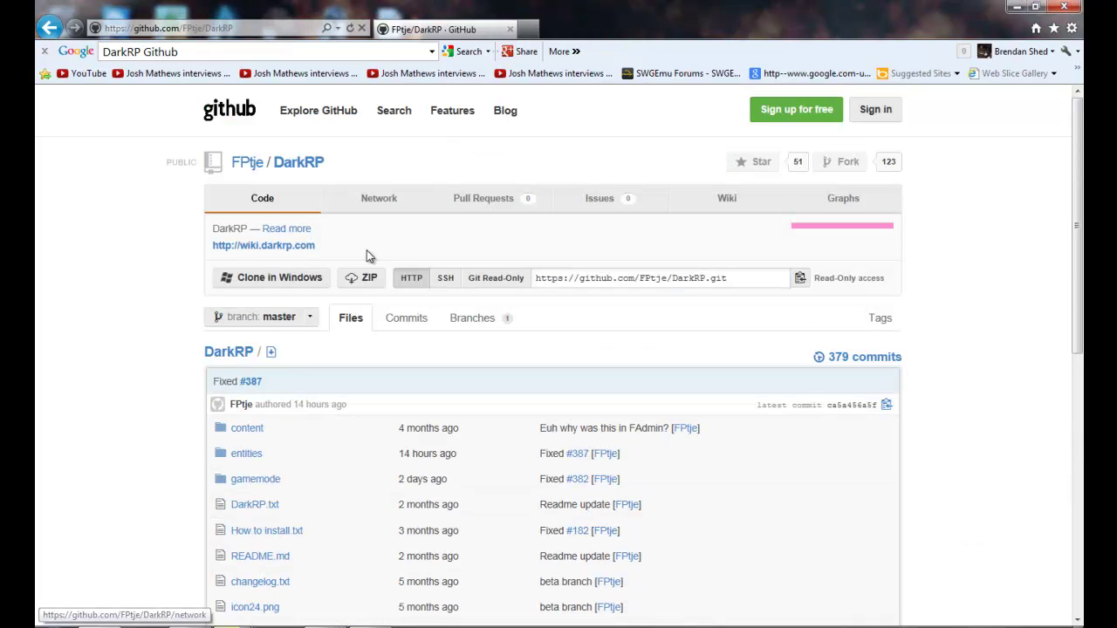
click(363, 280)
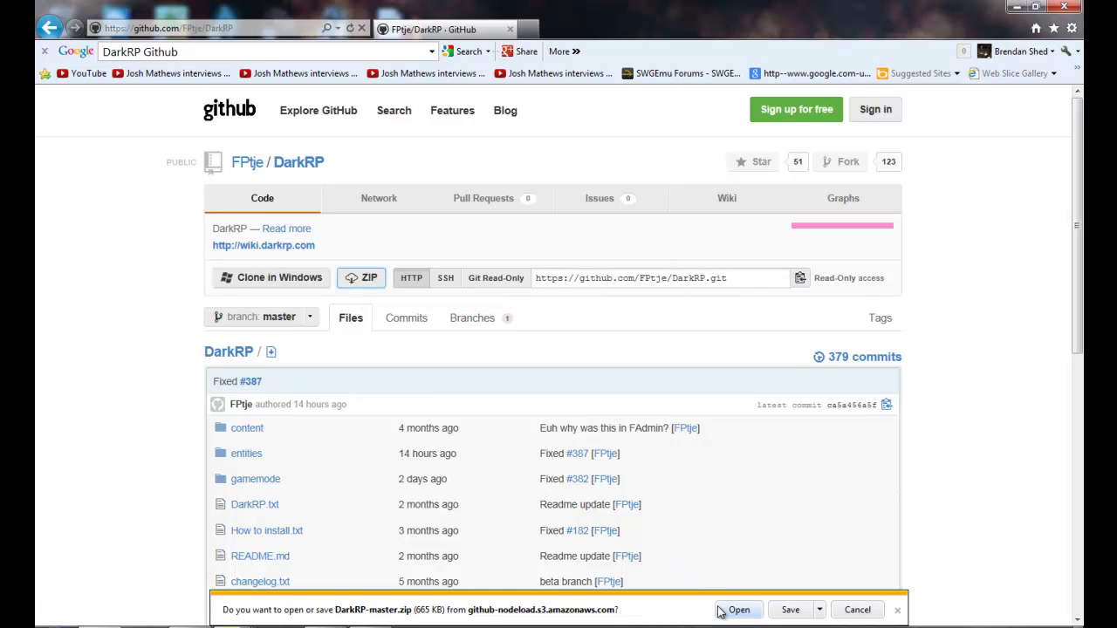
click(735, 610)
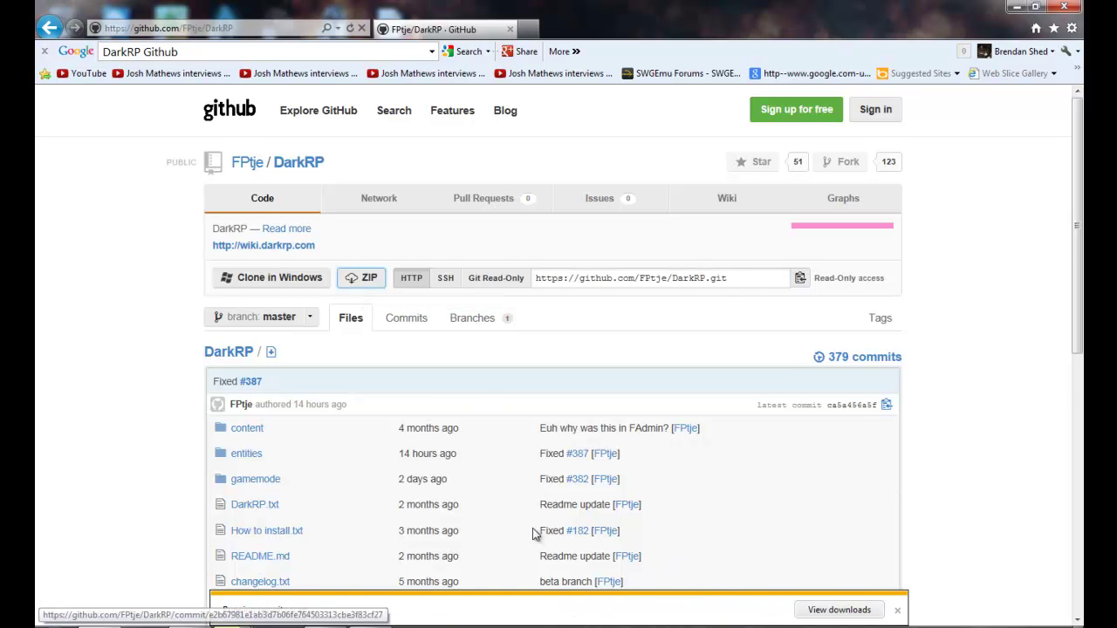
scroll(473, 515, down, 2)
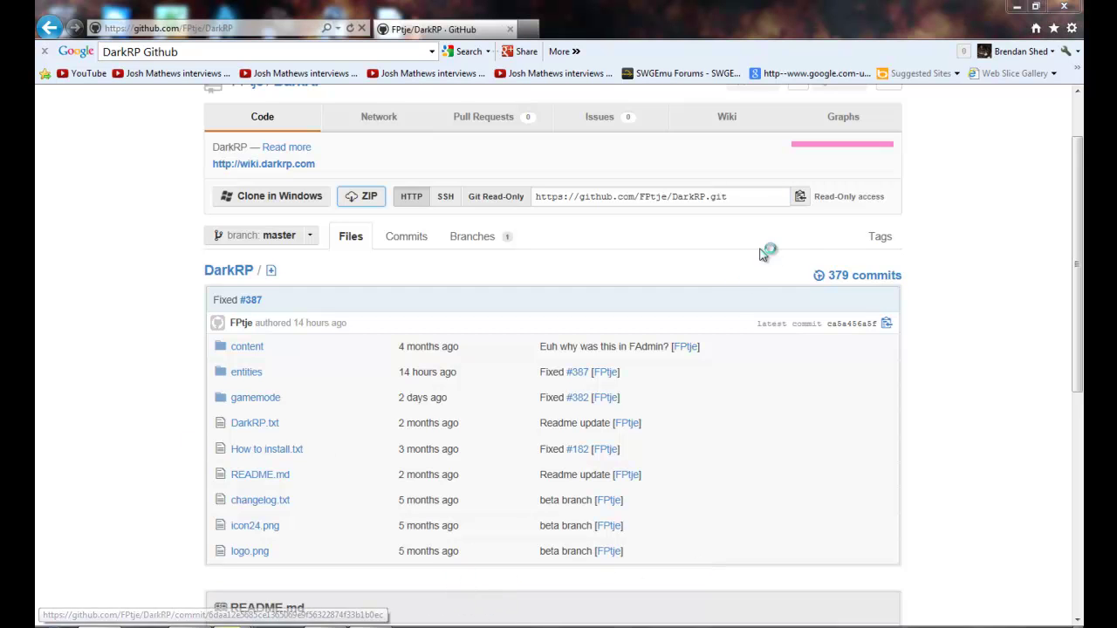
click(1017, 7)
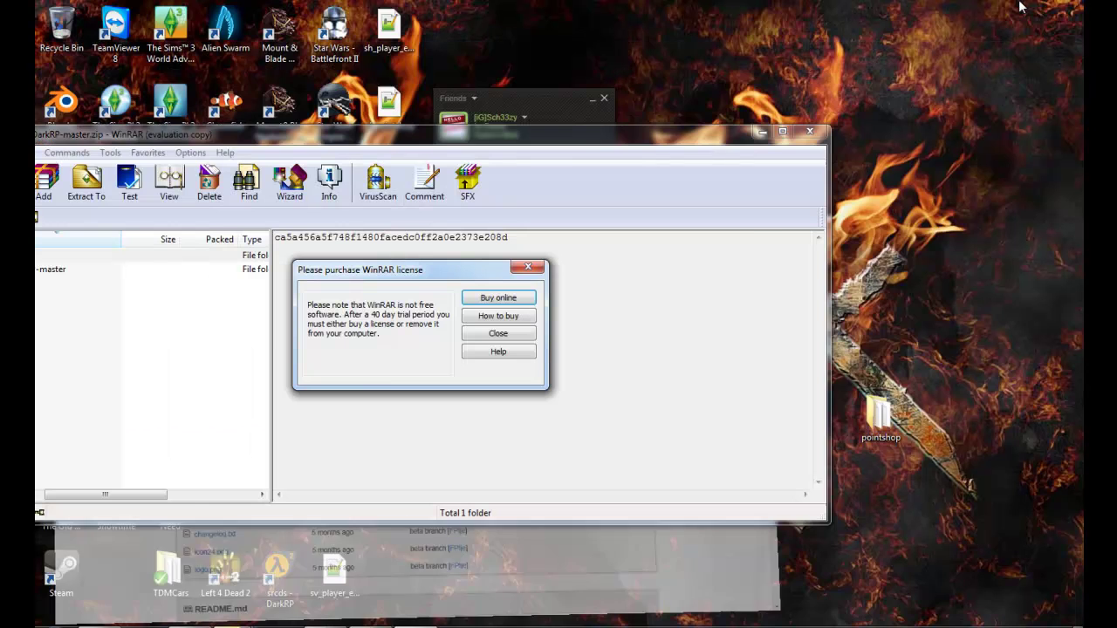
click(528, 267)
Rename the DarkRP-master folder inside the archive to "darkrp".
drag(541, 146, 670, 125)
drag(203, 476, 160, 472)
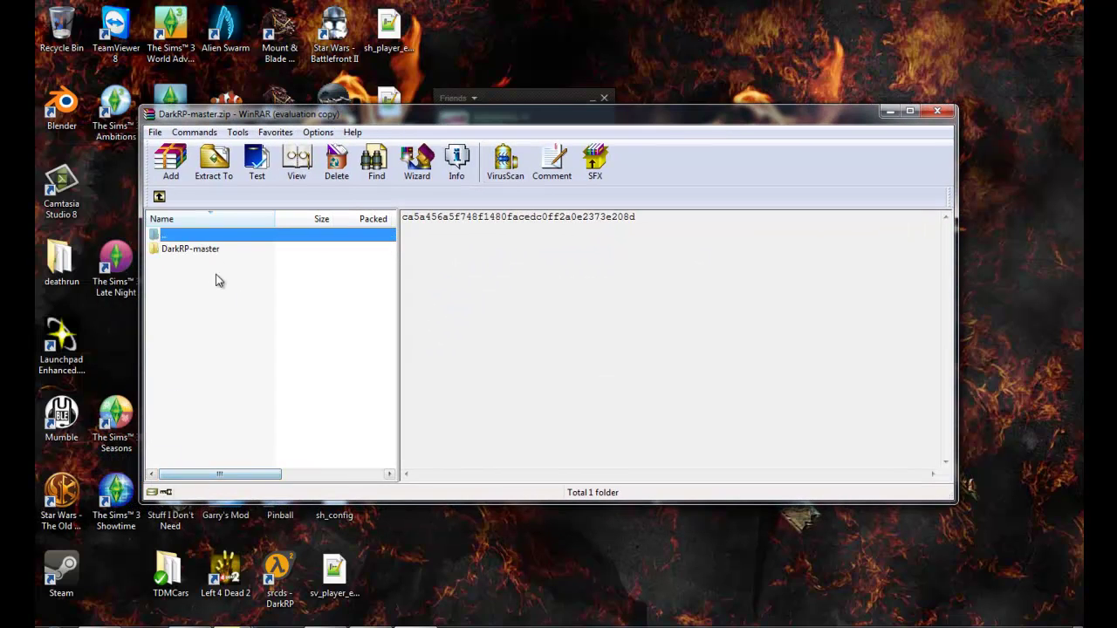
click(200, 252)
right_click(198, 250)
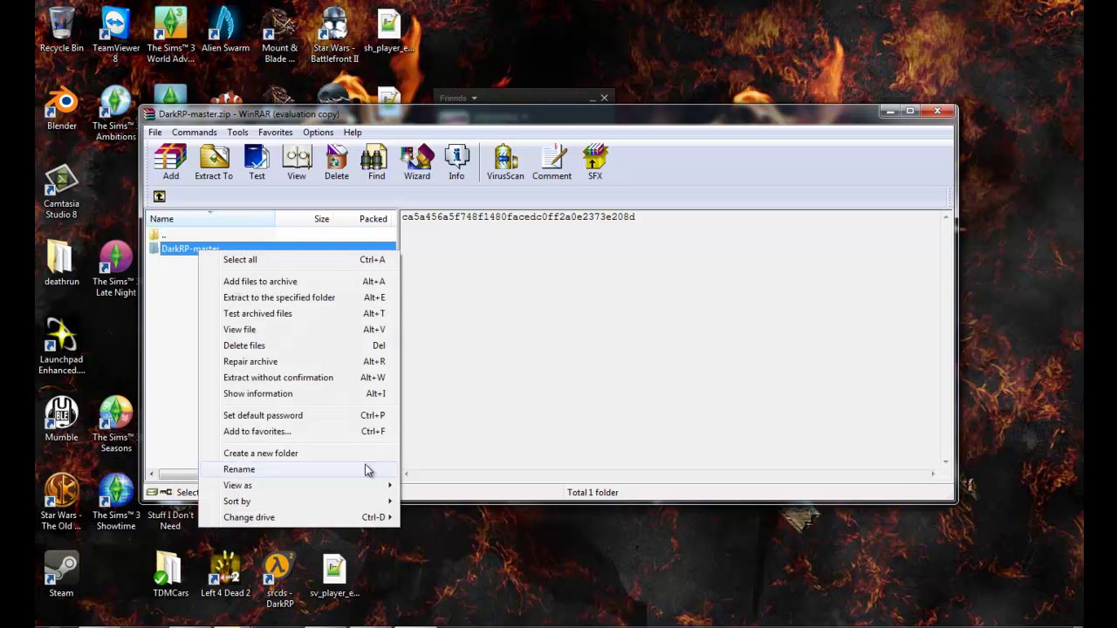
click(282, 475)
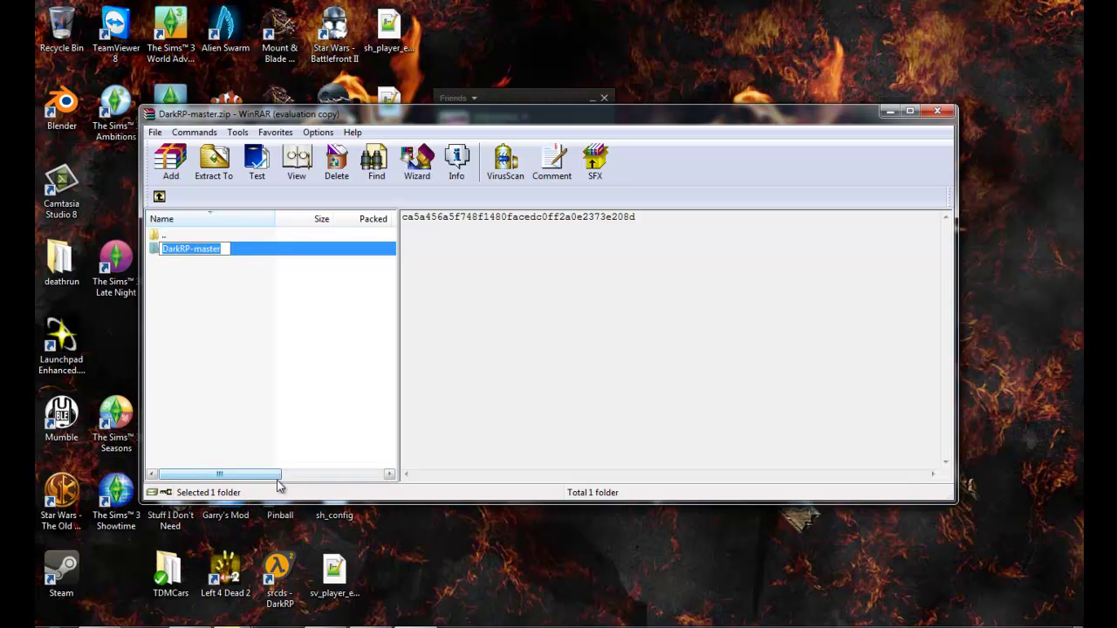
text(darkrp)
key(Return)
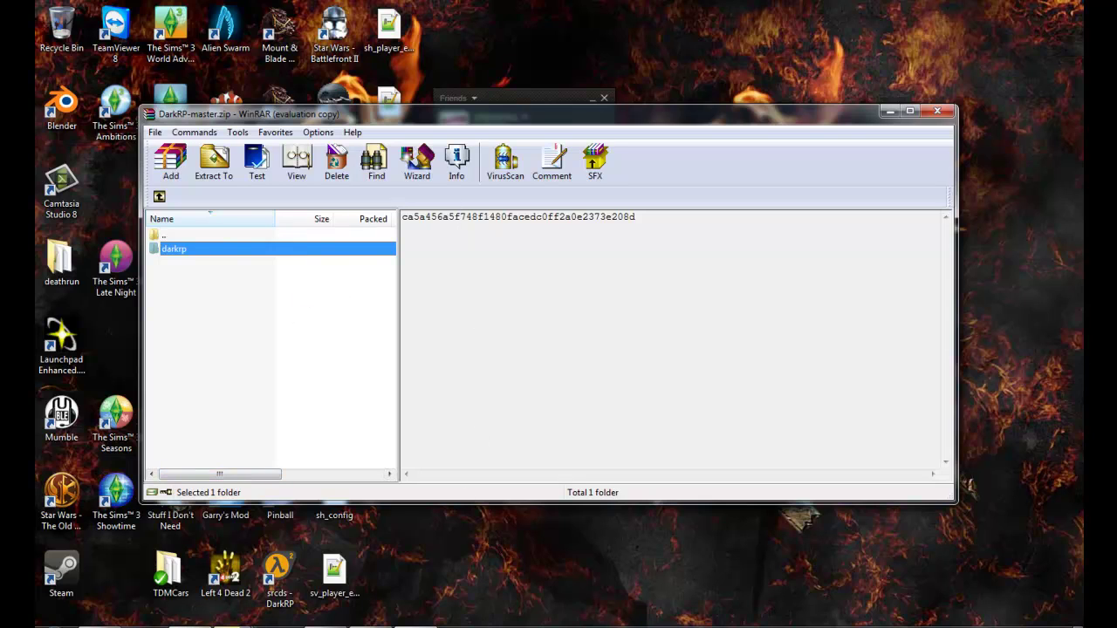
In Windows Explorer, go to the orangebox folder inside GMOD13Server on Local Disk (C:).
click(262, 625)
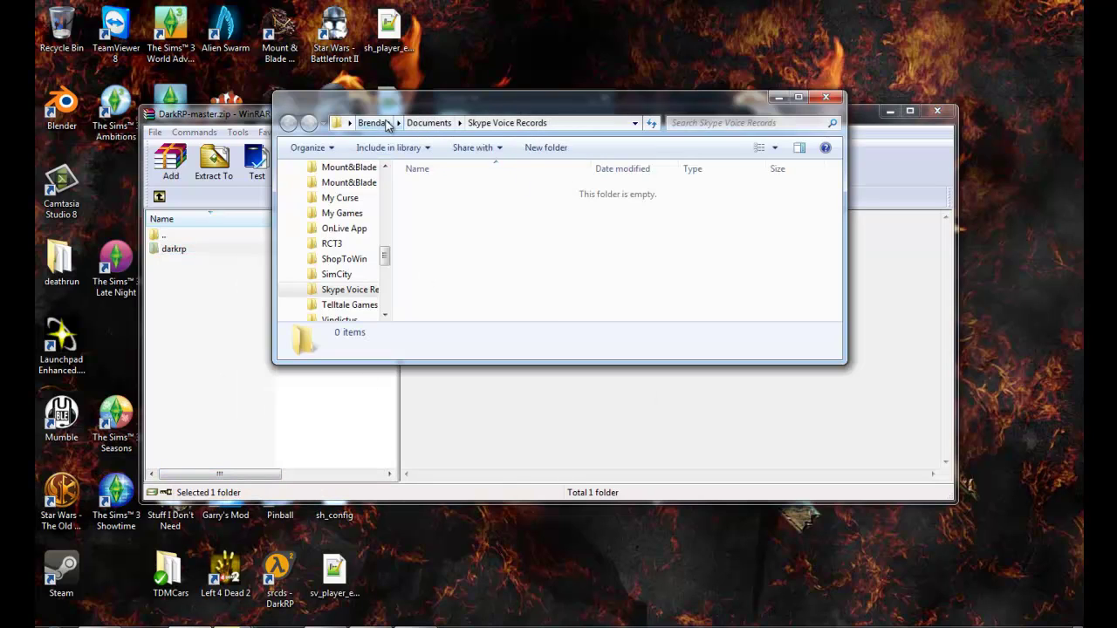
click(374, 123)
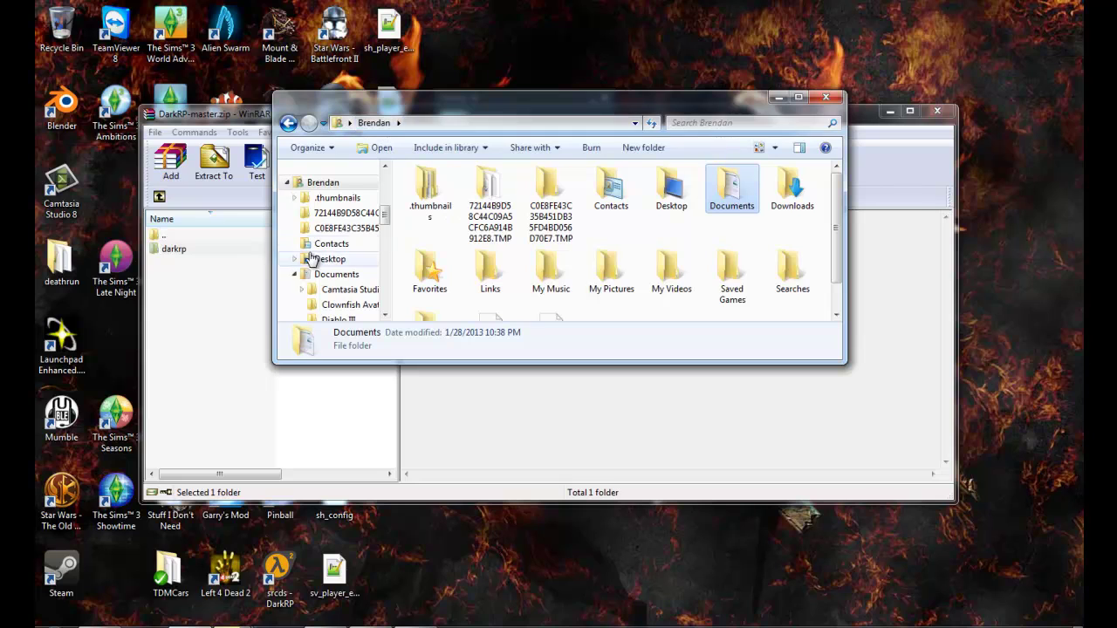
scroll(308, 255, down, 5)
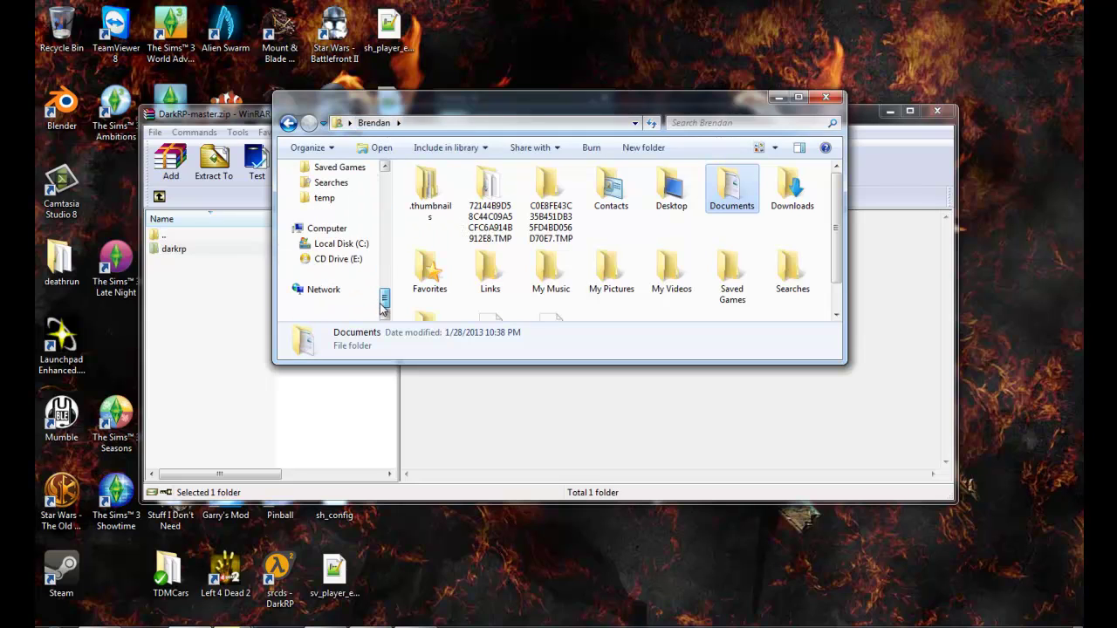
click(305, 248)
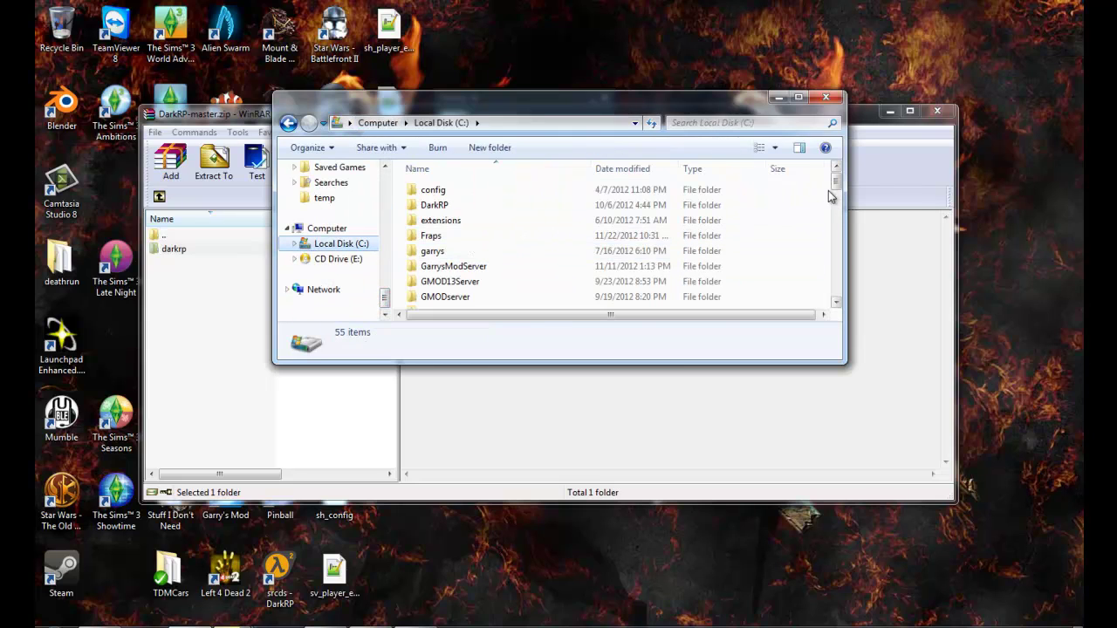
scroll(831, 196, down, 1)
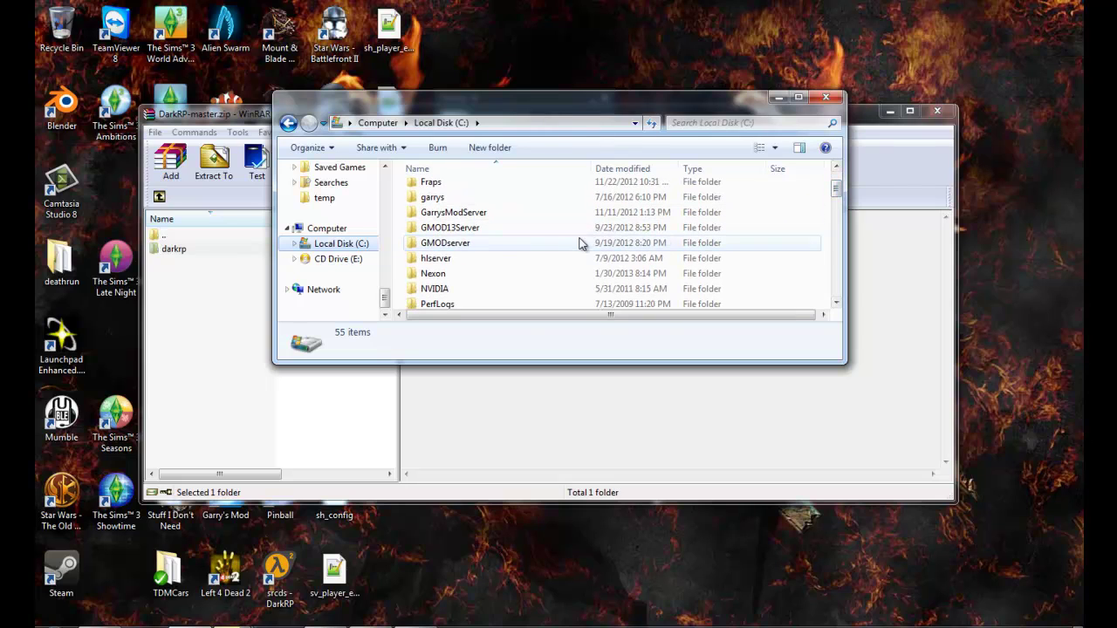
double_click(566, 228)
double_click(454, 222)
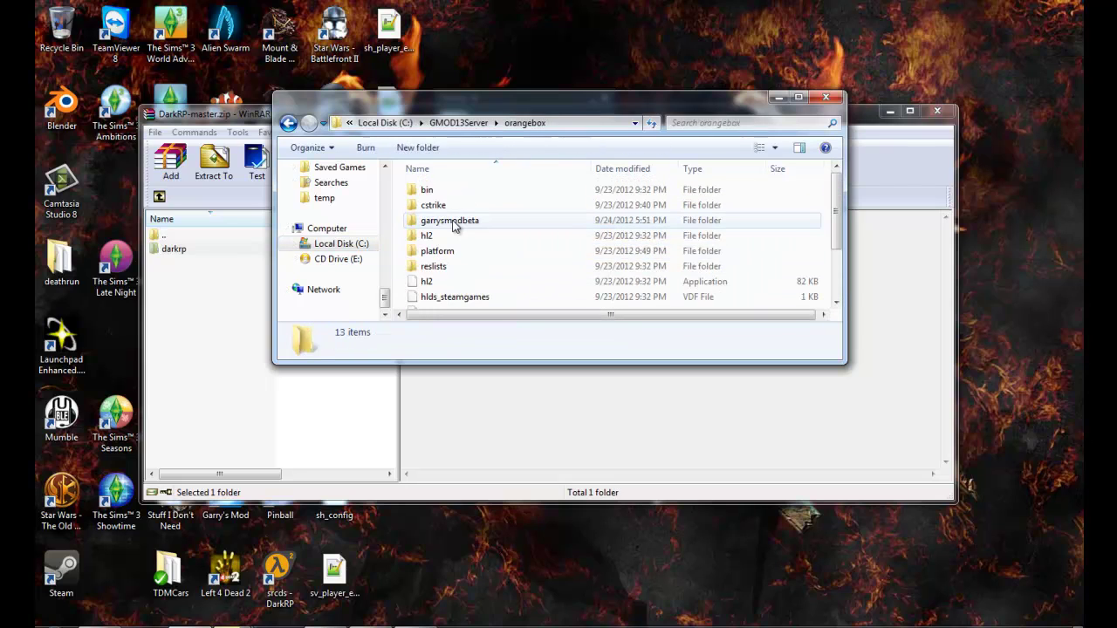
scroll(464, 227, down, 1)
click(485, 270)
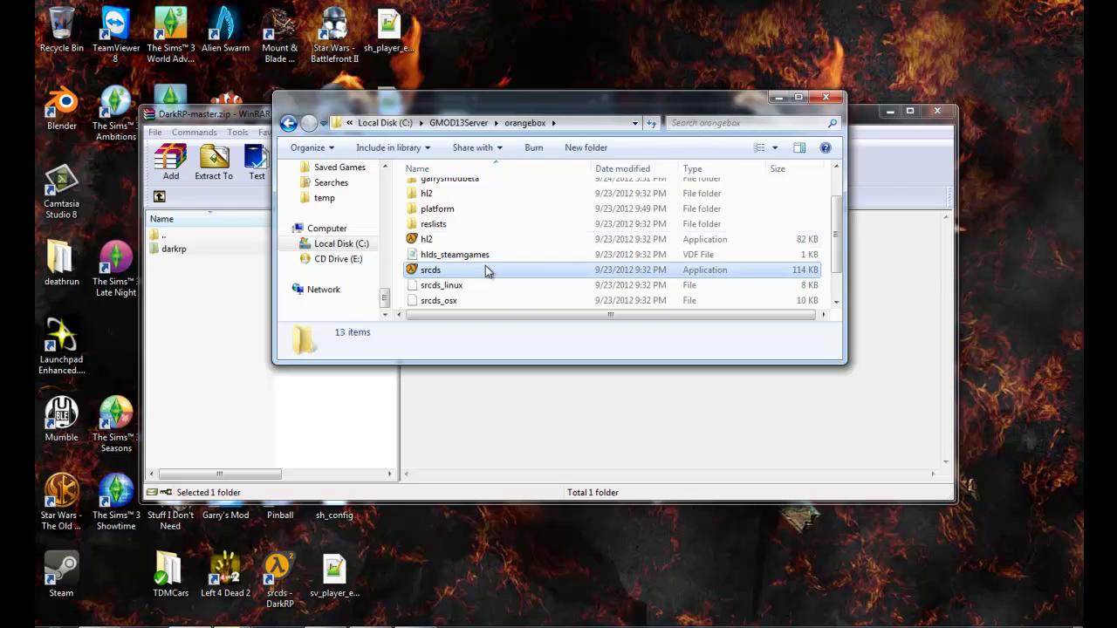
double_click(471, 272)
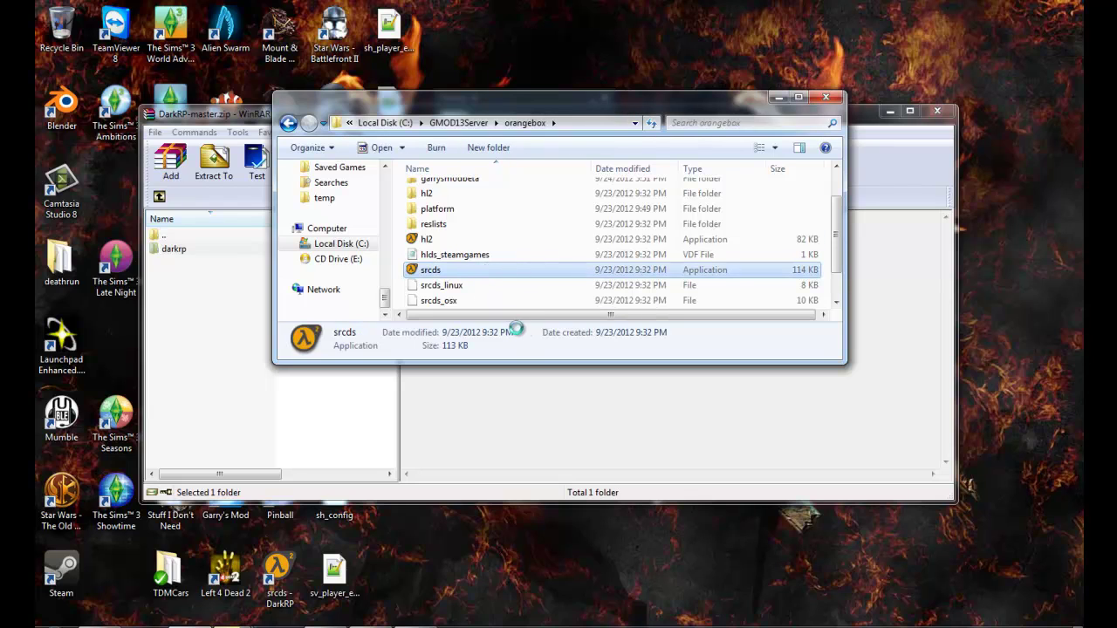
right_click(473, 272)
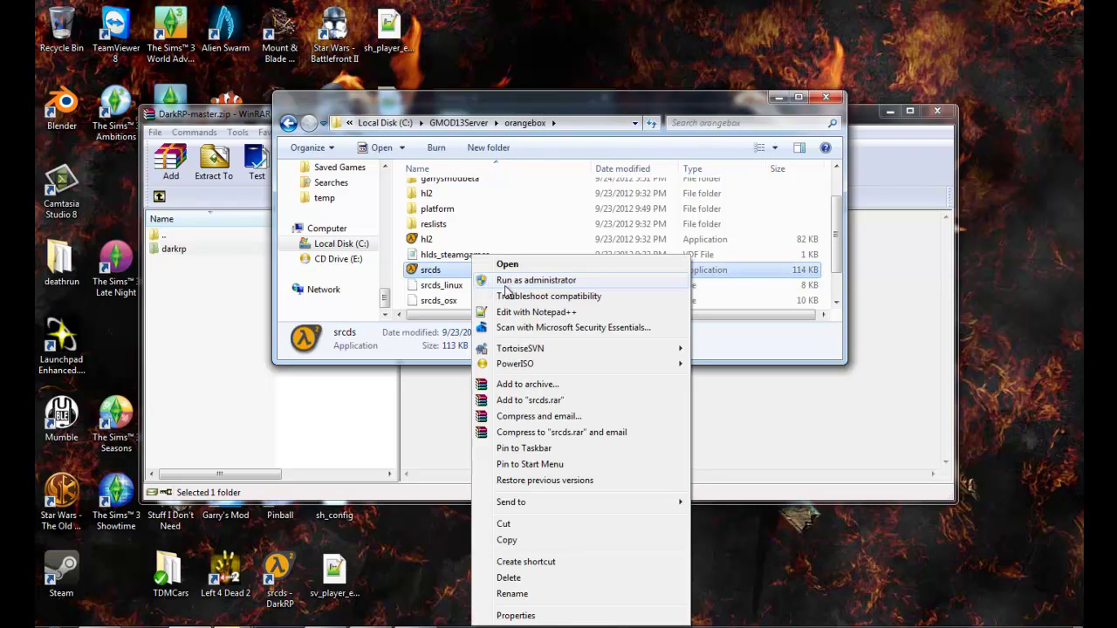
click(456, 276)
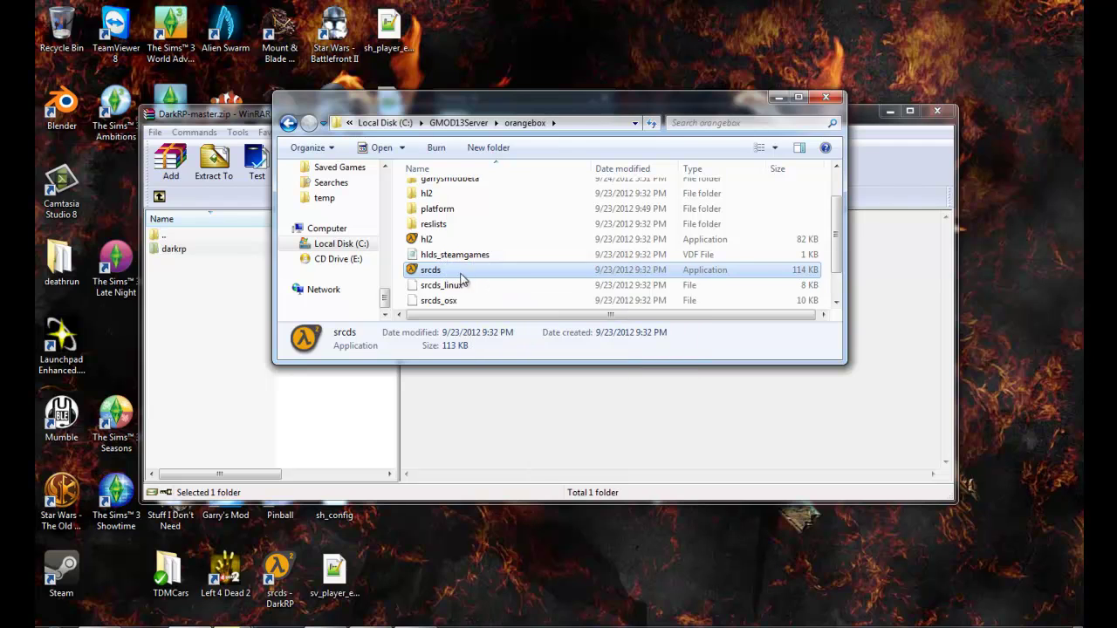
key(Escape)
Open the gamemodes folder inside garrysmodbeta.
scroll(533, 273, up, 1)
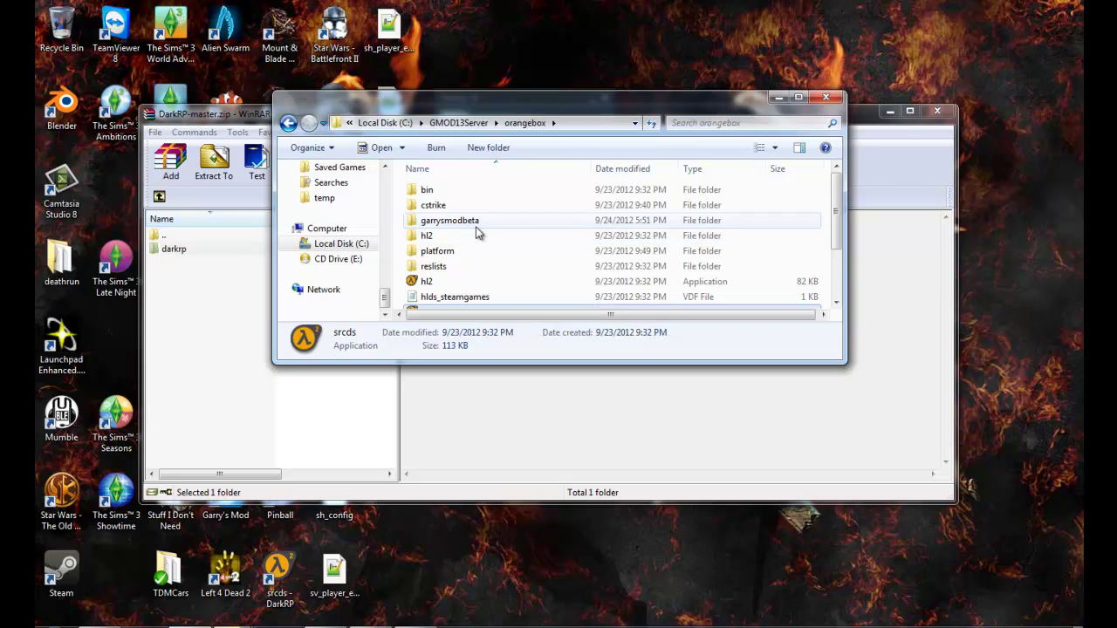
double_click(519, 222)
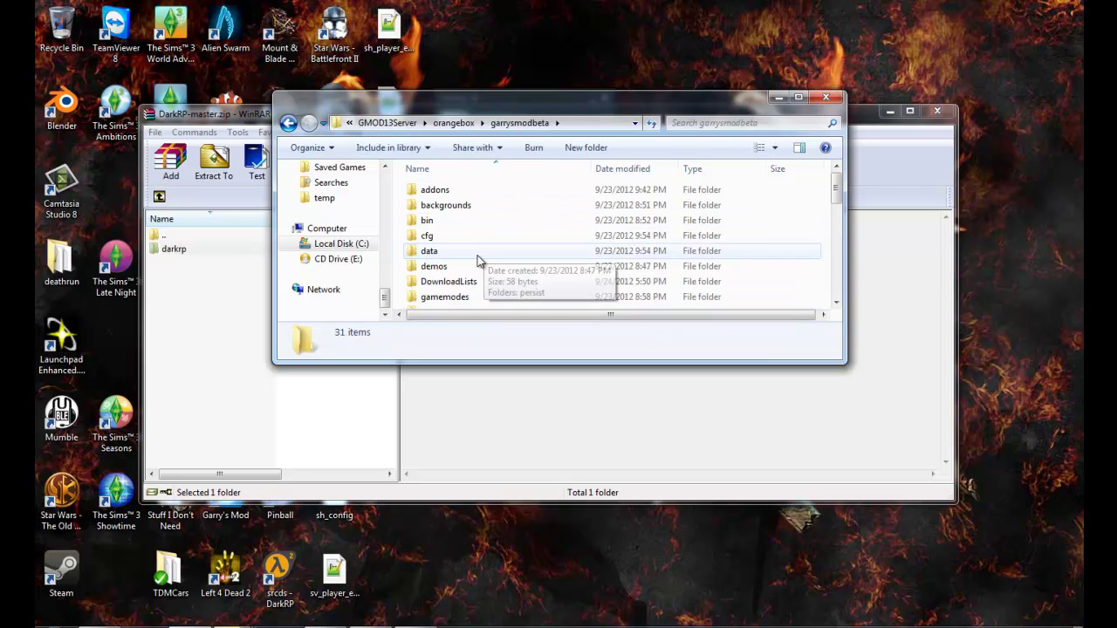
scroll(478, 261, down, 1)
double_click(479, 253)
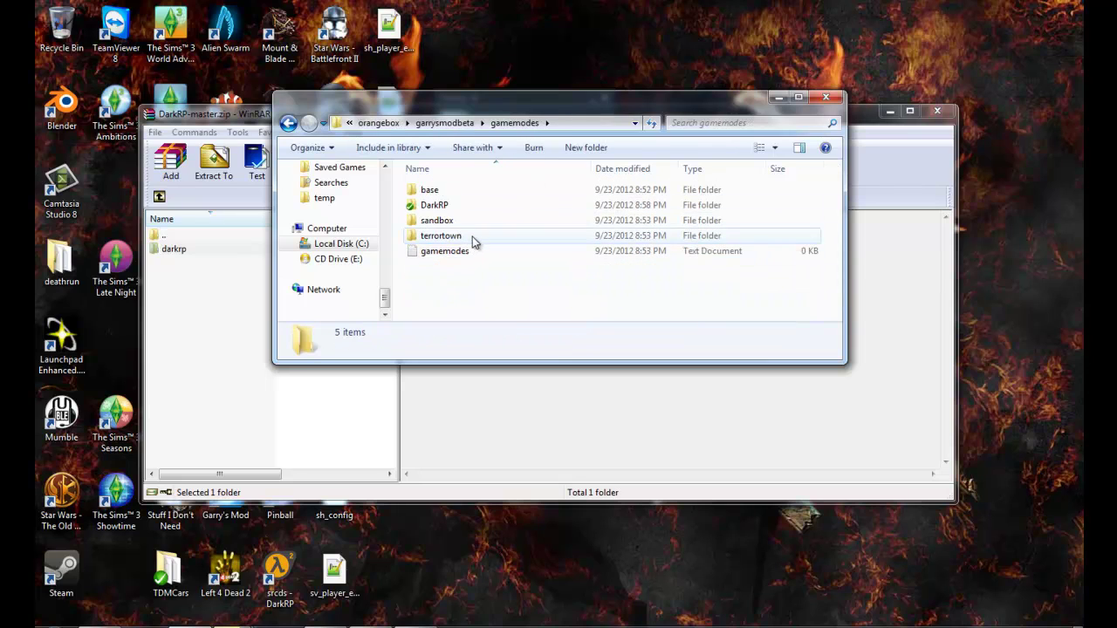
Delete the existing DarkRP folder from gamemodes, moving it to the Recycle Bin.
click(489, 208)
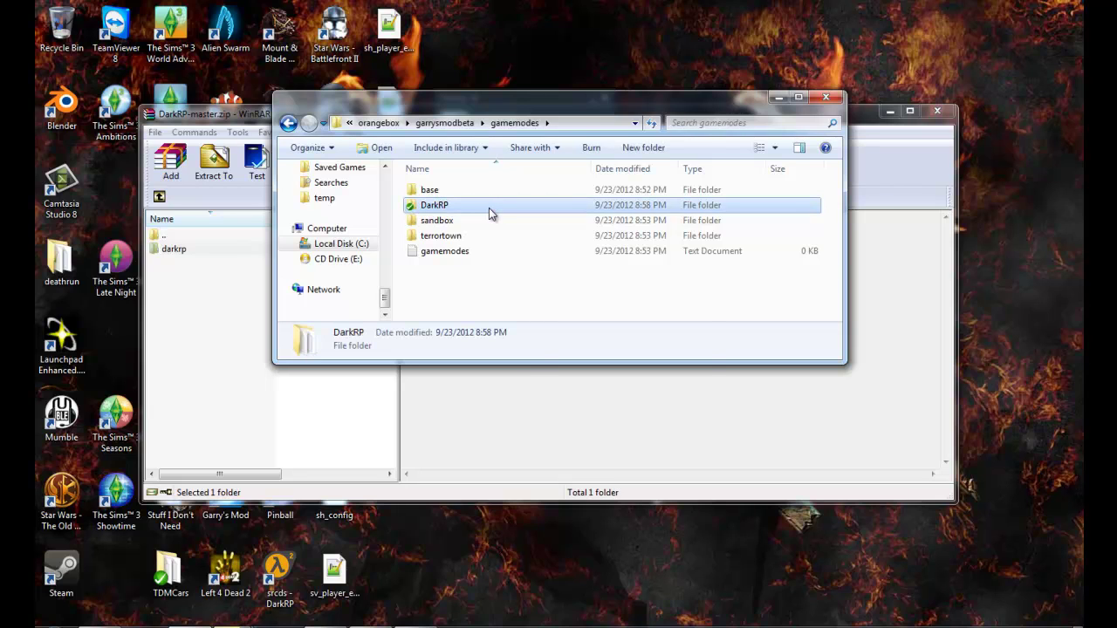
right_click(489, 208)
click(563, 537)
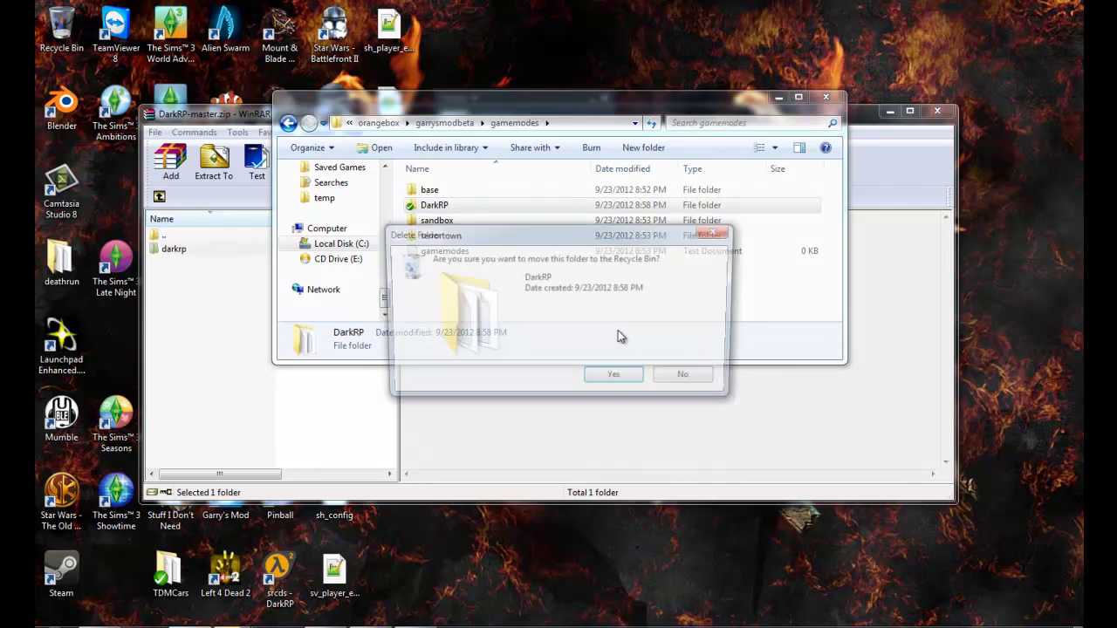
click(628, 375)
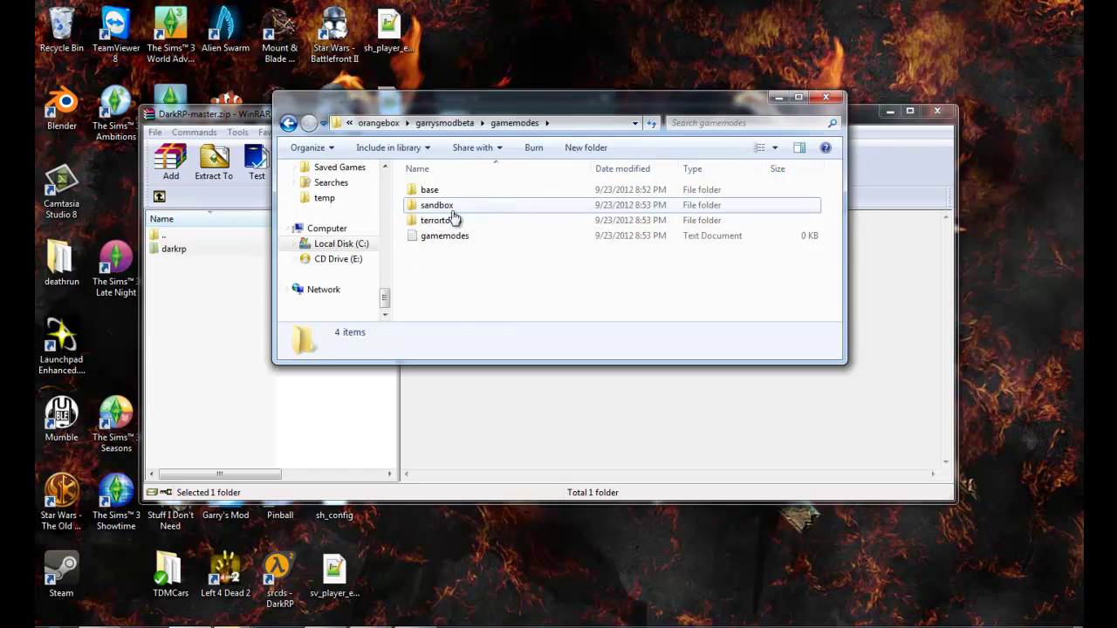
Extract the darkrp folder from the WinRAR archive into the server's gamemodes folder.
click(182, 250)
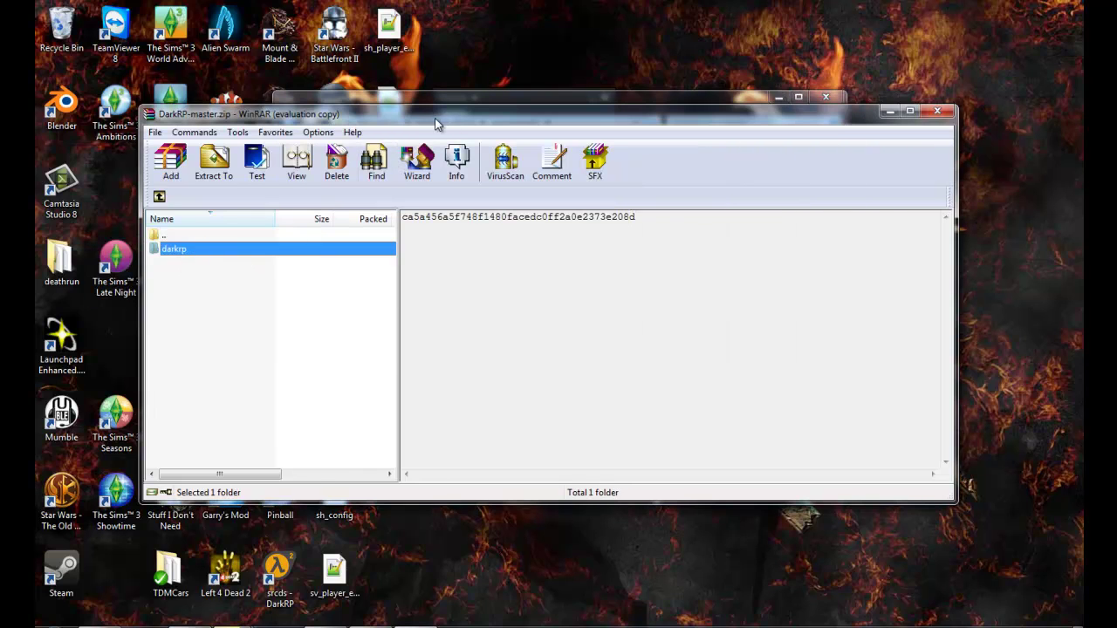
drag(437, 124, 916, 137)
drag(661, 262, 502, 274)
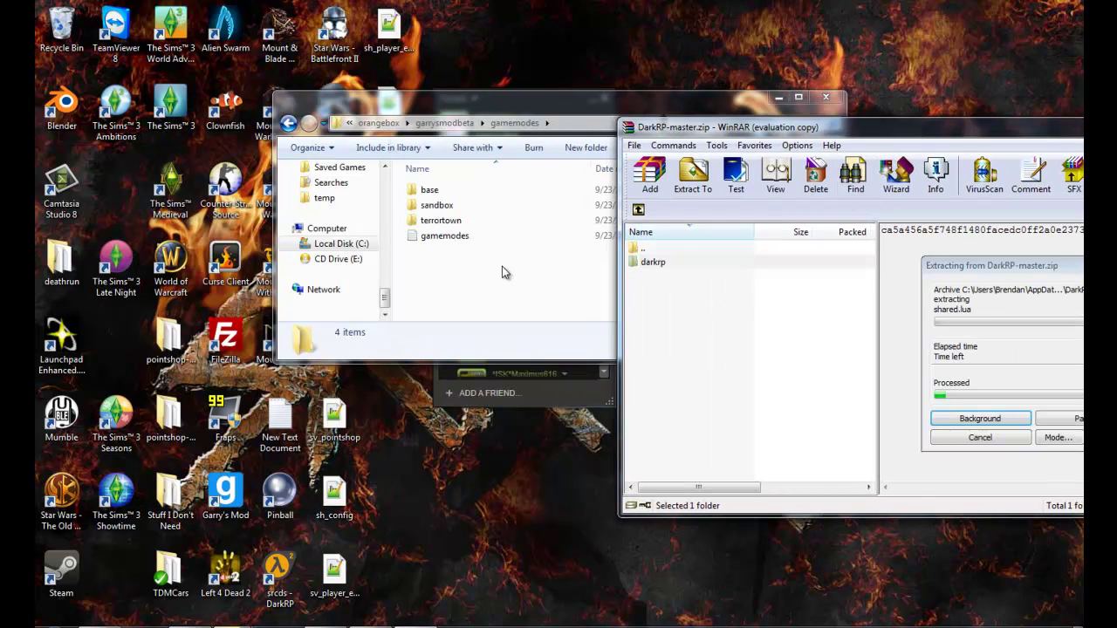
Return from gamemodes to the server's orangebox folder.
click(463, 124)
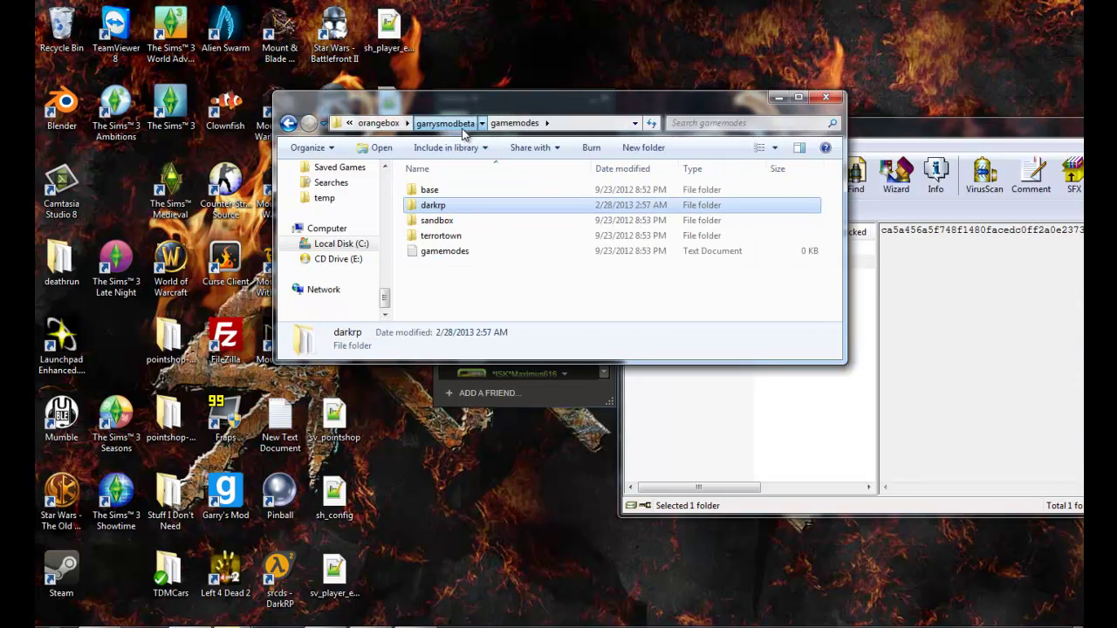
scroll(515, 244, down, 3)
click(445, 124)
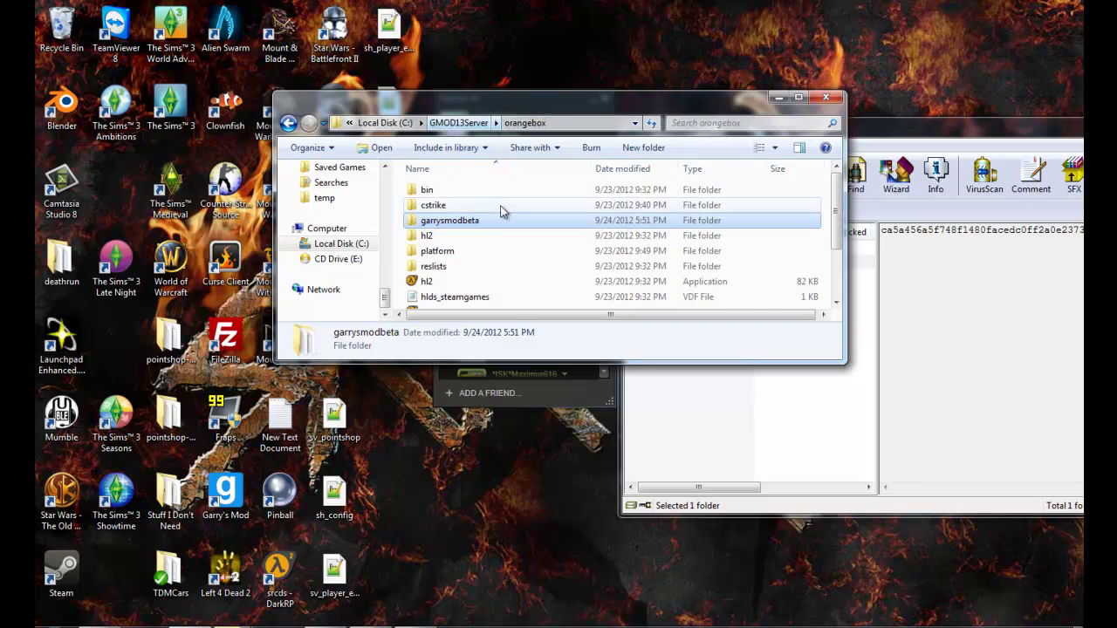
Create a shortcut to the srcds application inside the orangebox folder.
scroll(489, 262, down, 2)
right_click(459, 247)
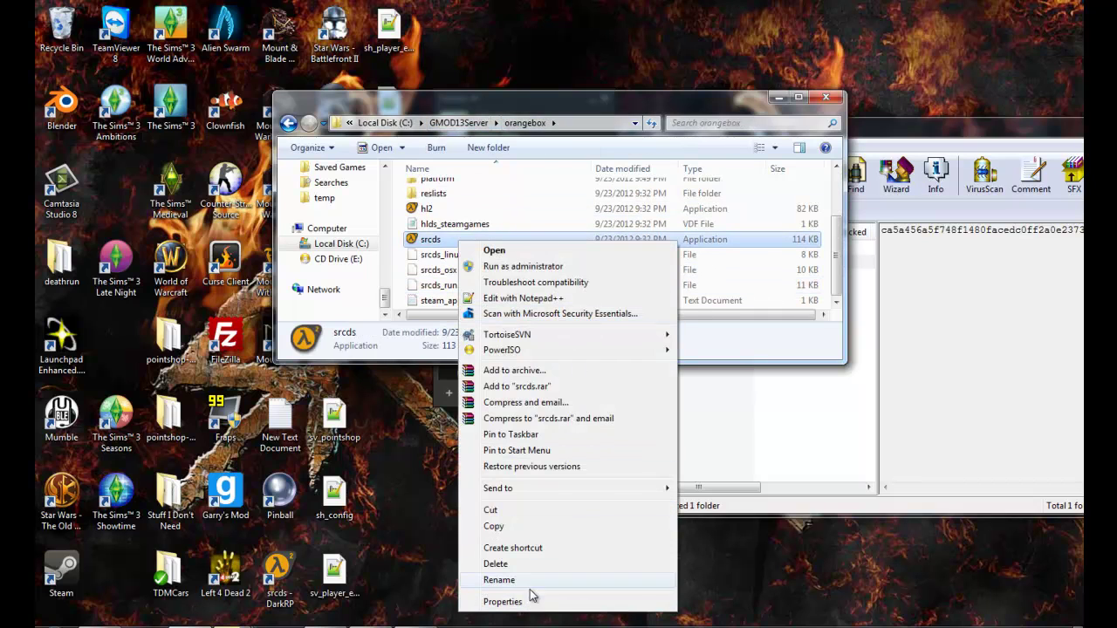
click(541, 548)
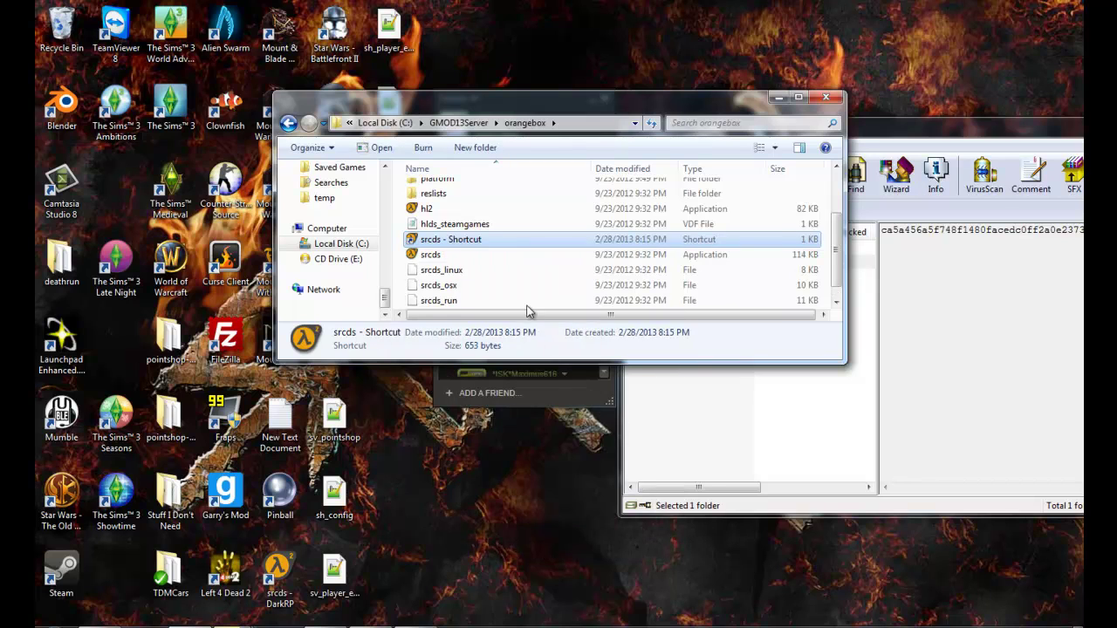
Try to apply launch options starting with "-game garrysmod +map rp_downtown_v2" as the srcds shortcut's target in its properties.
right_click(497, 243)
click(536, 616)
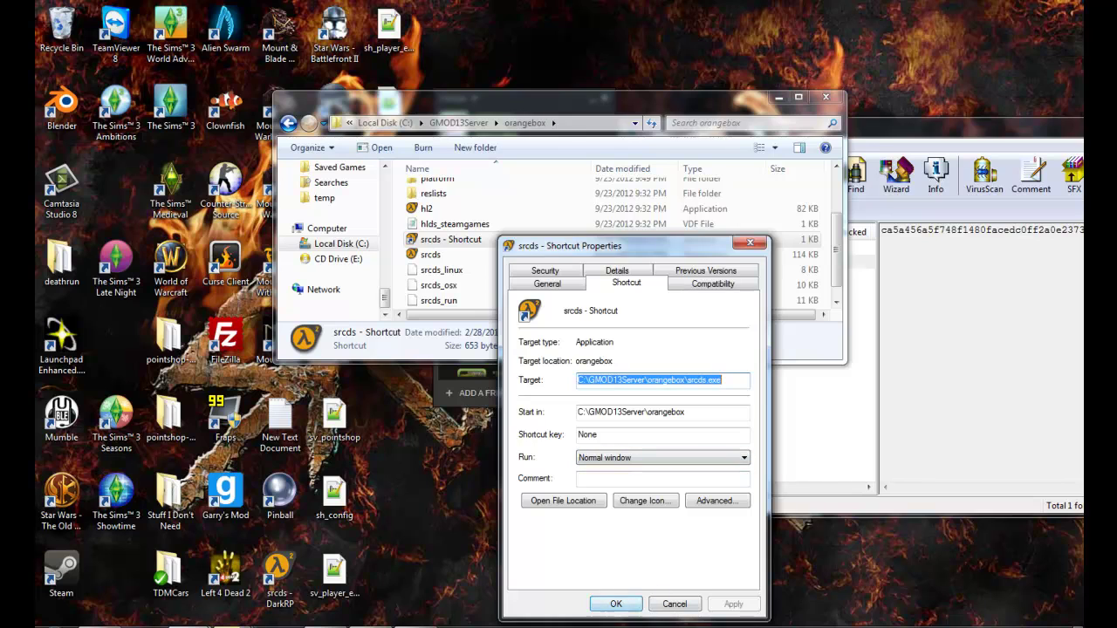
click(838, 569)
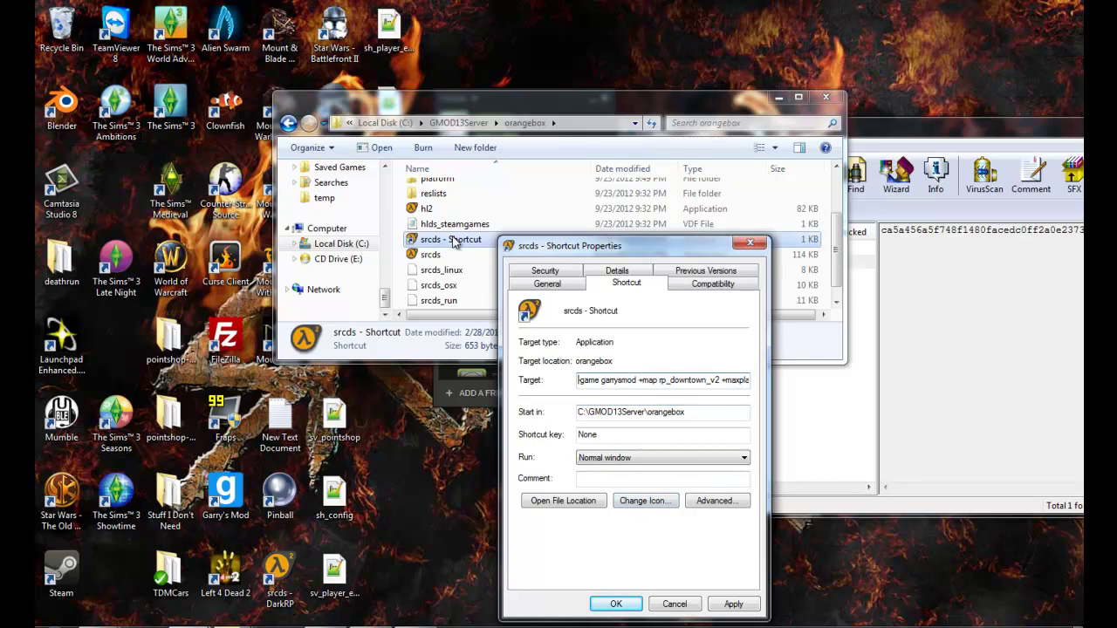
click(733, 604)
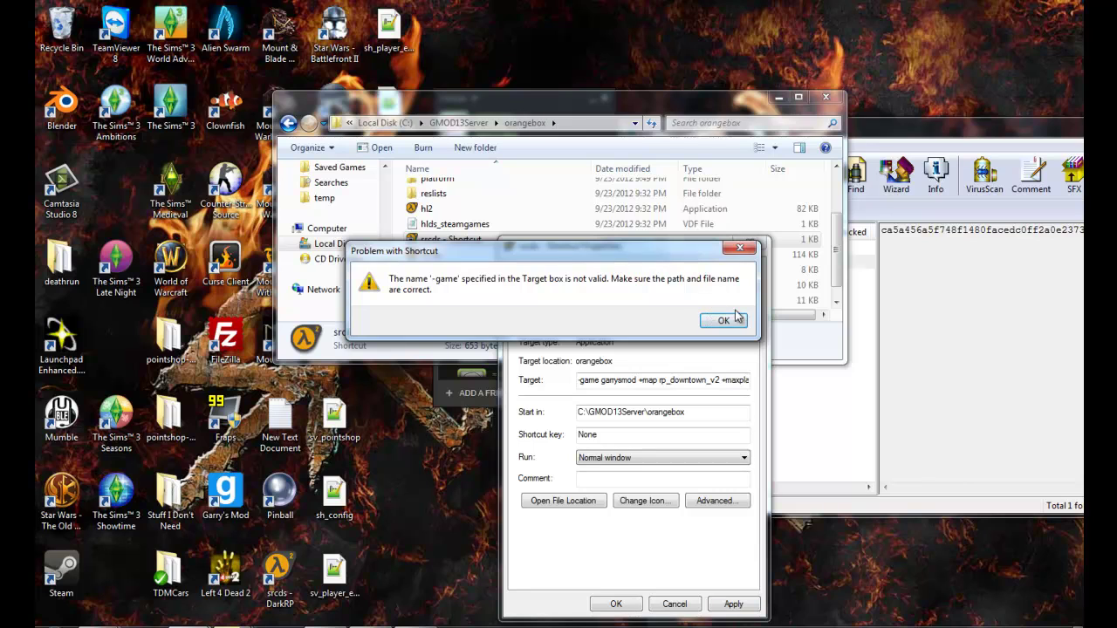
click(724, 322)
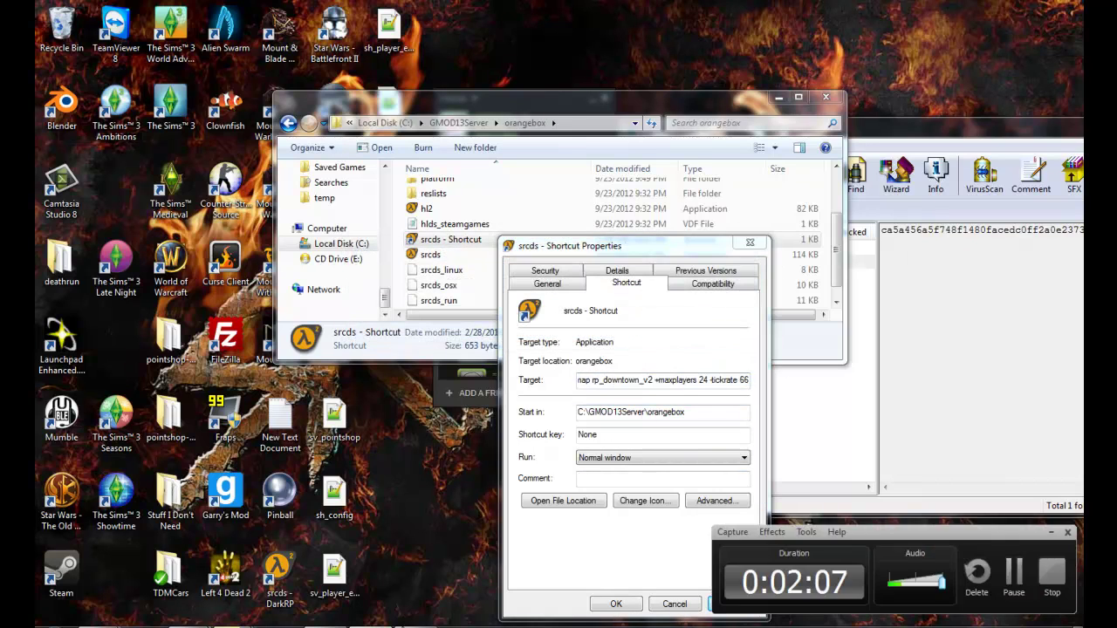
Complete the shortcut target with srcds.exe before the launch options and set +maxplayers to 32, keeping -tickrate 66 at the end.
click(745, 380)
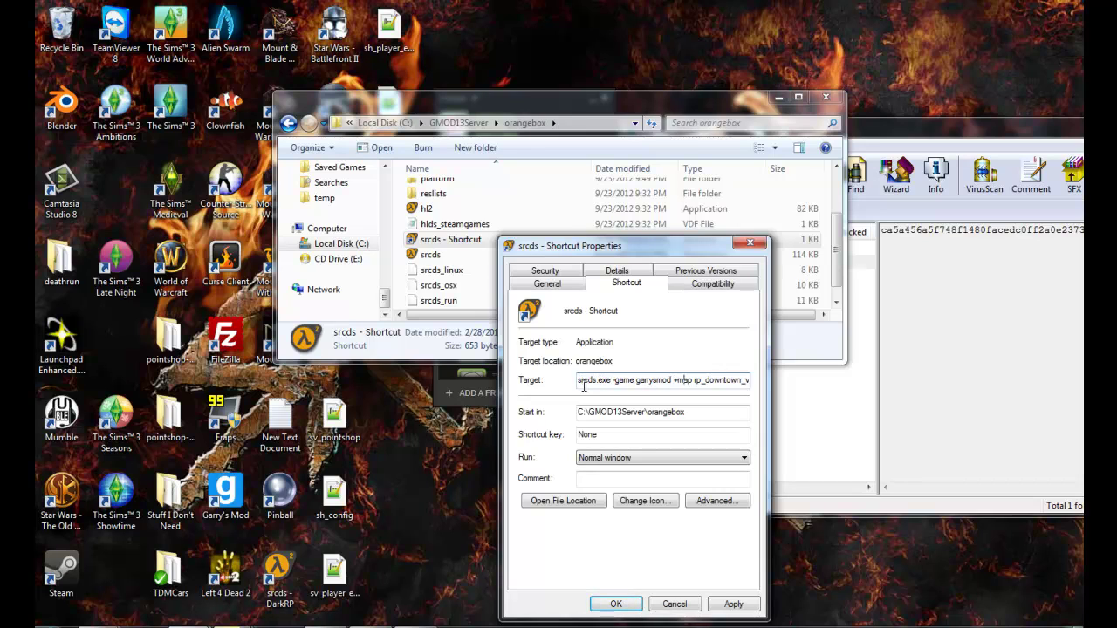
key(Right)
key(Right)
key(Right)
key(Right)
key(Right)
key(Right)
key(Right)
key(Right)
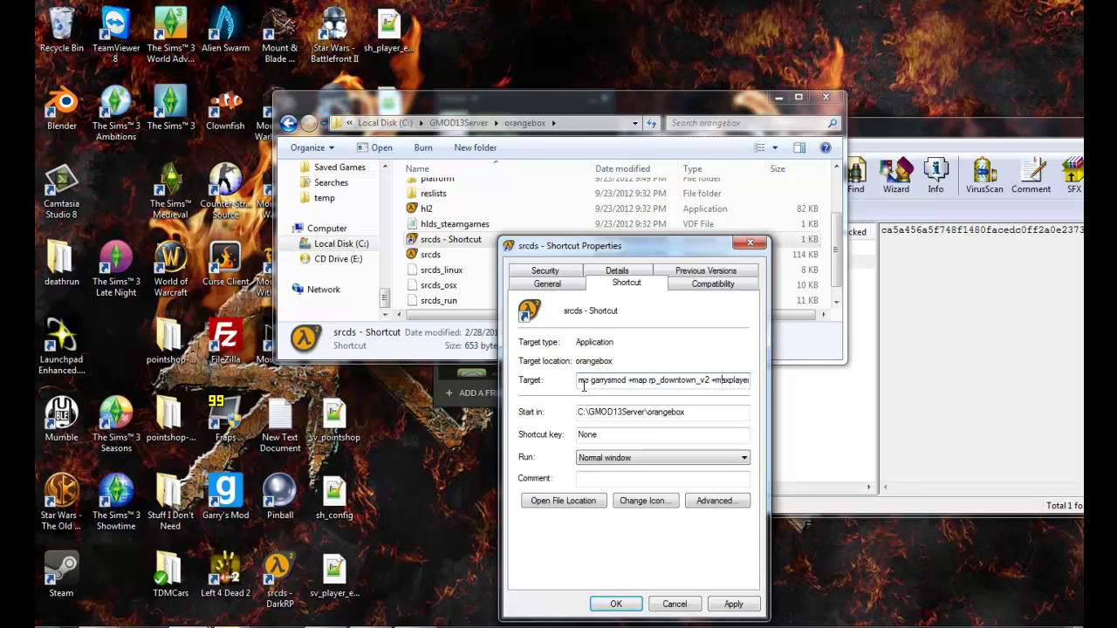
key(Right)
key(Right)
key(Right)
key(Right)
key(Right)
key(Right)
key(Right)
key(Right)
key(Right)
key(Right)
key(Right)
key(Right)
key(Right)
key(Right)
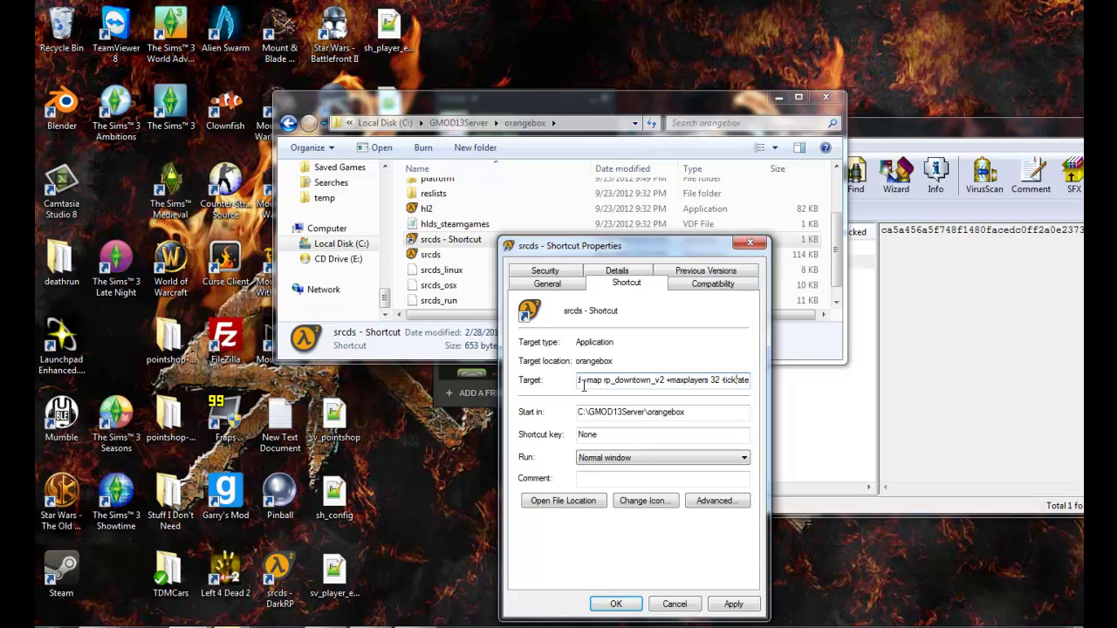
key(Right)
key(Right)
key(Right)
key(Right)
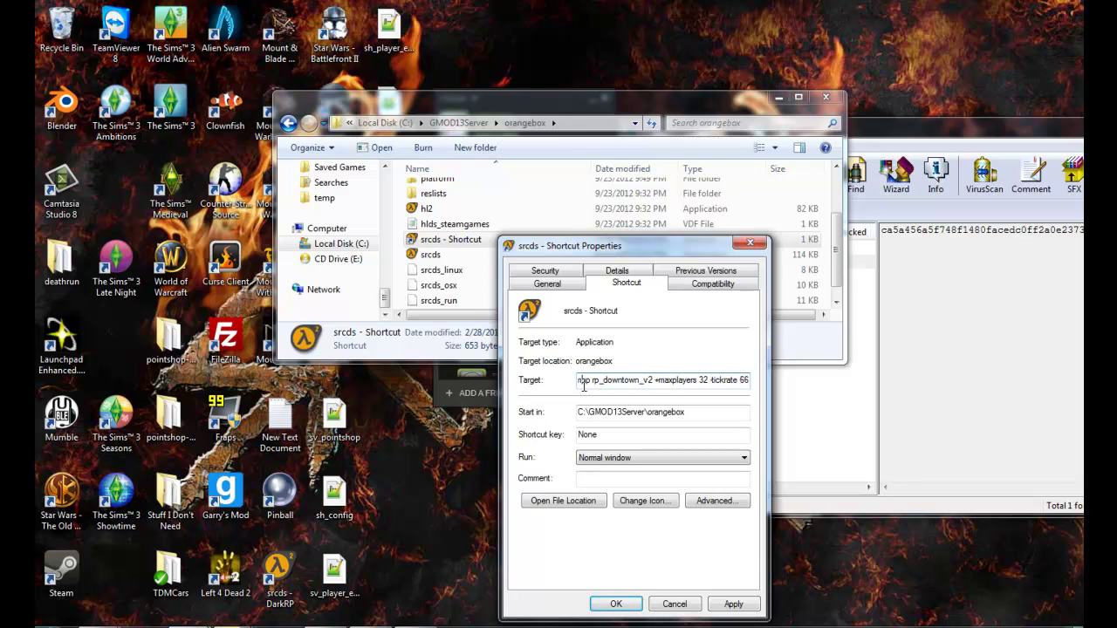
Insert "+gamemode darkrp" after "-game garrysmod" in the shortcut's target and apply the properties.
key(Left)
key(Left)
key(Left)
key(Left)
key(Left)
key(Left)
key(Left)
key(Left)
key(Left)
key(Left)
key(Left)
key(Left)
key(Left)
key(Left)
key(Left)
key(Left)
key(Left)
key(Left)
key(Left)
key(Left)
key(Left)
key(Left)
key(Left)
key(Left)
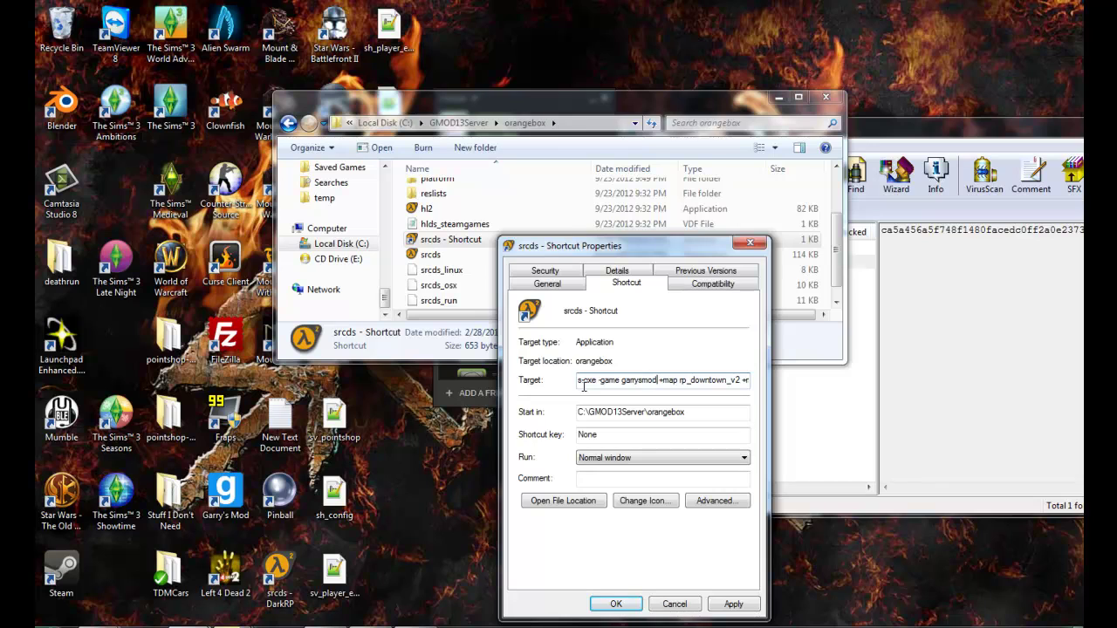
text(+gamemode darkrp +)
click(733, 604)
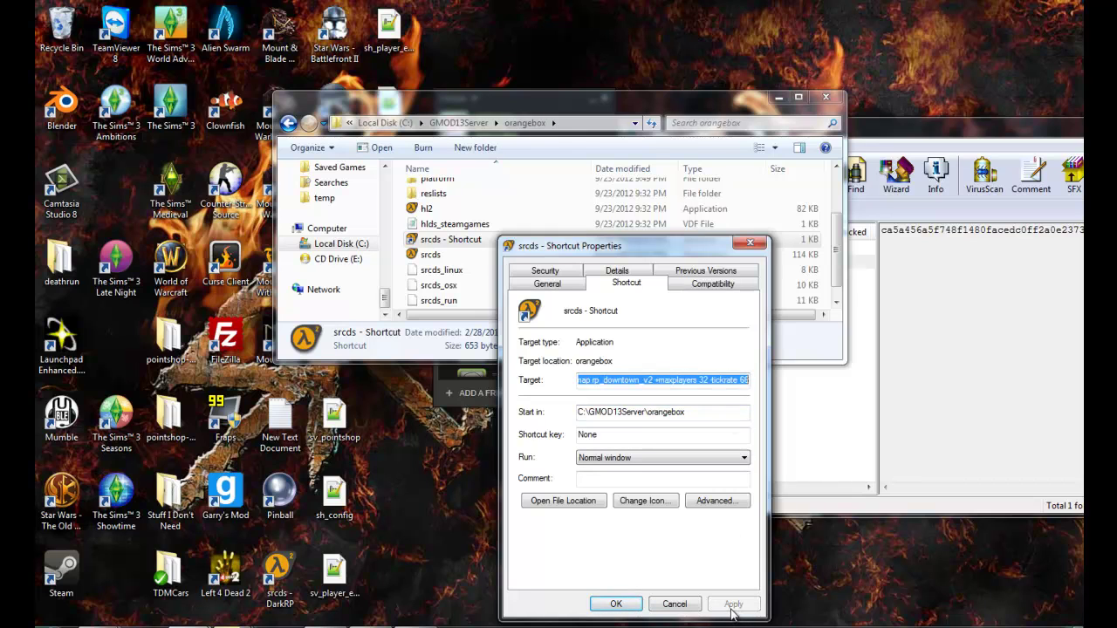
click(616, 604)
click(458, 235)
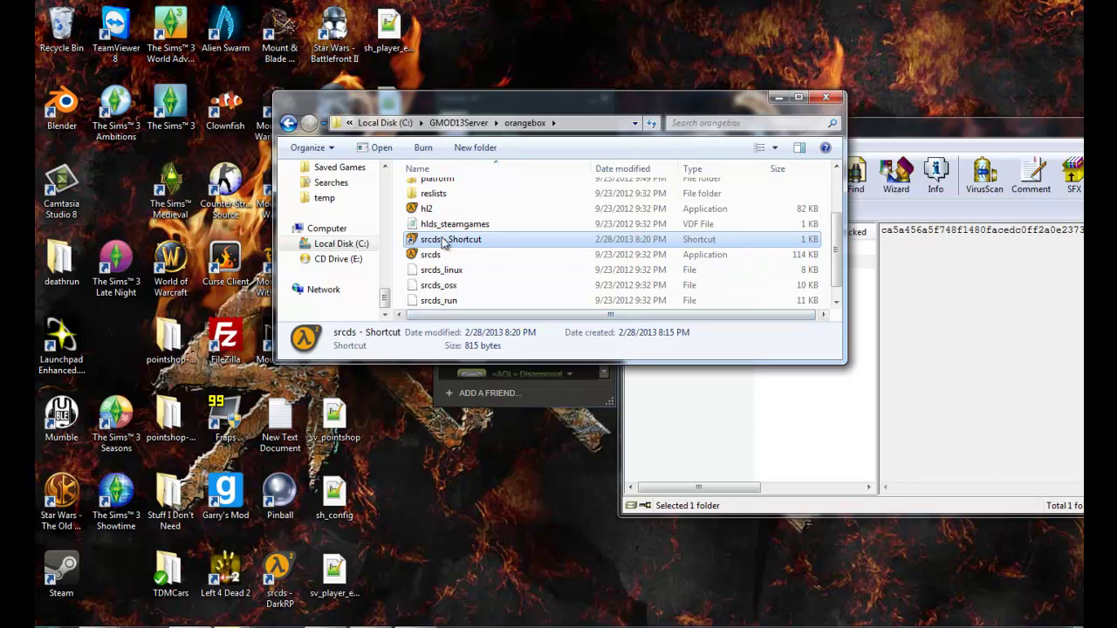
Put away the WinRAR window and the Steam friends list, and reposition the orangebox window on the desktop.
click(1029, 144)
drag(1074, 138, 958, 166)
key(Escape)
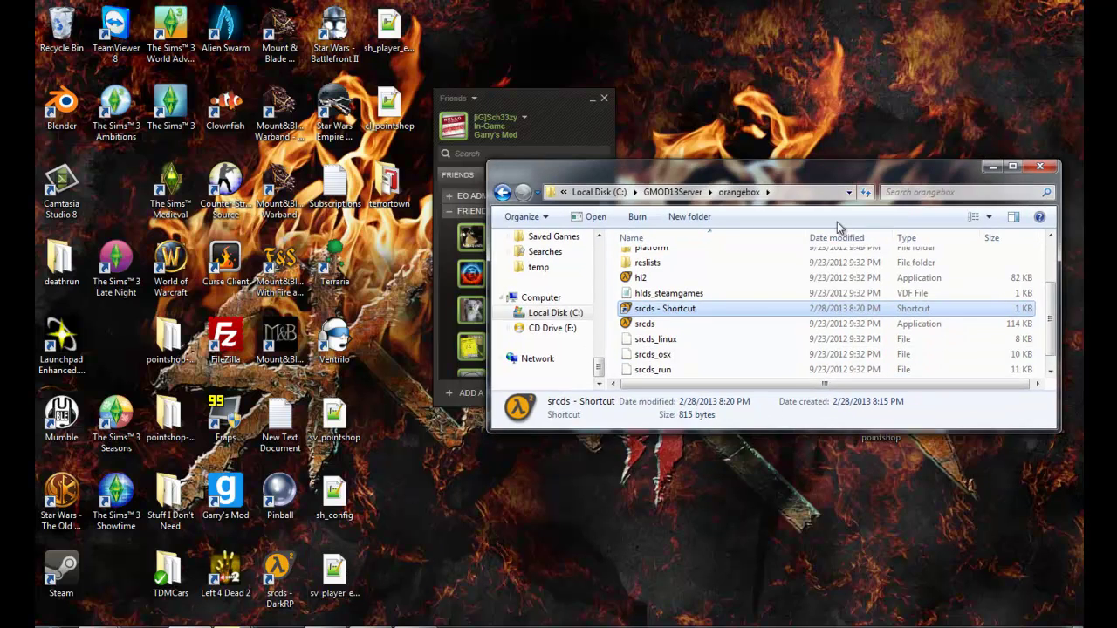
click(590, 98)
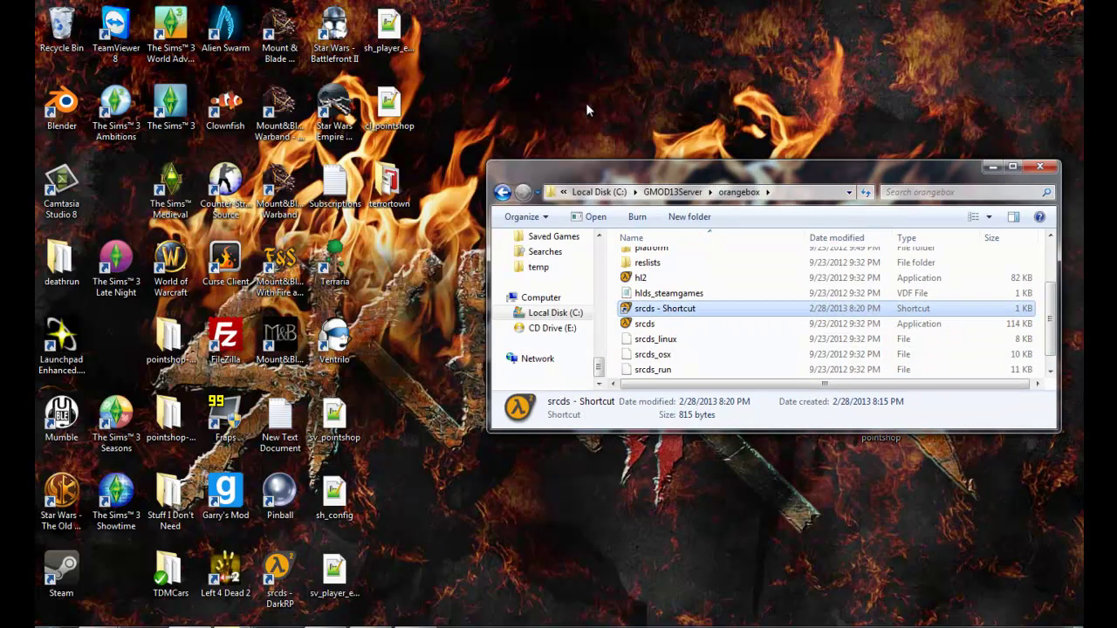
drag(618, 171, 660, 148)
drag(745, 172, 629, 229)
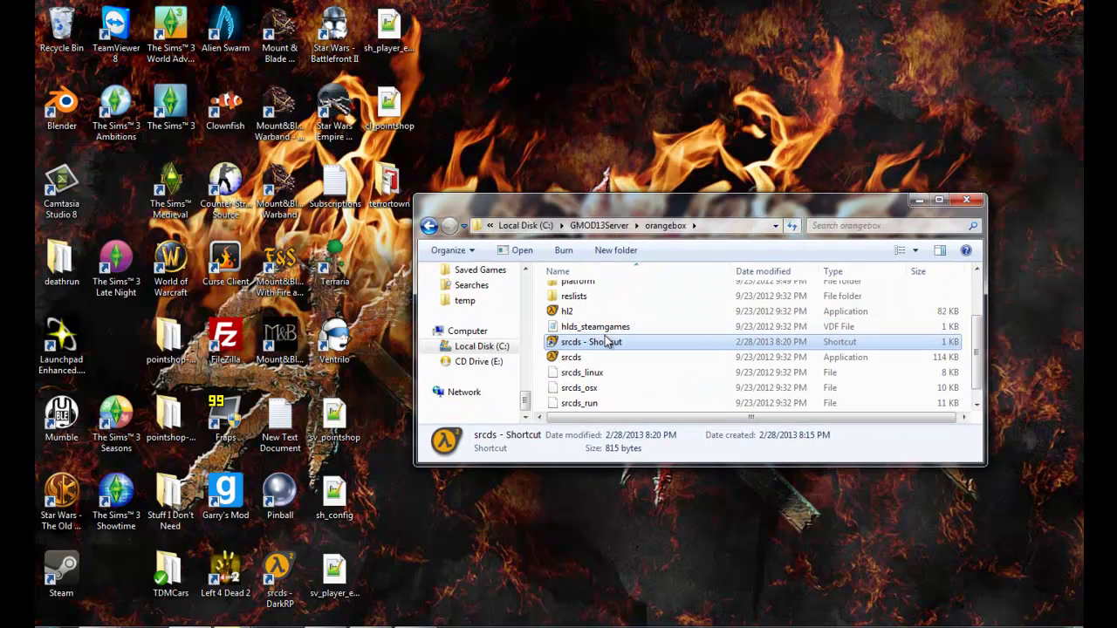
Open the cfg folder inside garrysmodbeta.
scroll(667, 366, up, 2)
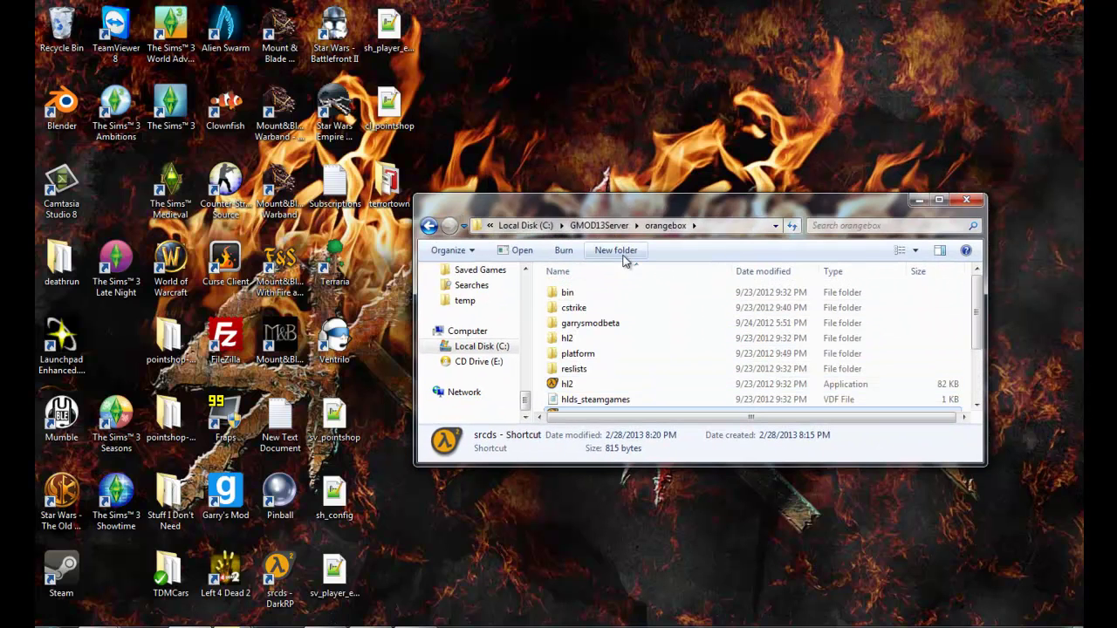
double_click(602, 325)
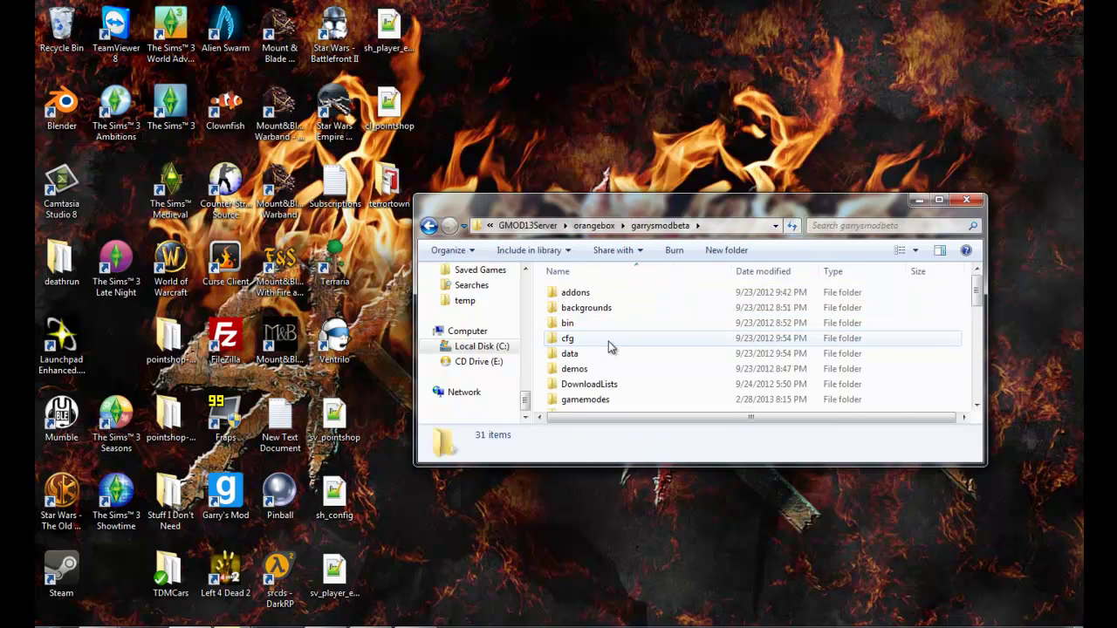
double_click(608, 341)
scroll(610, 347, down, 2)
scroll(611, 347, up, 2)
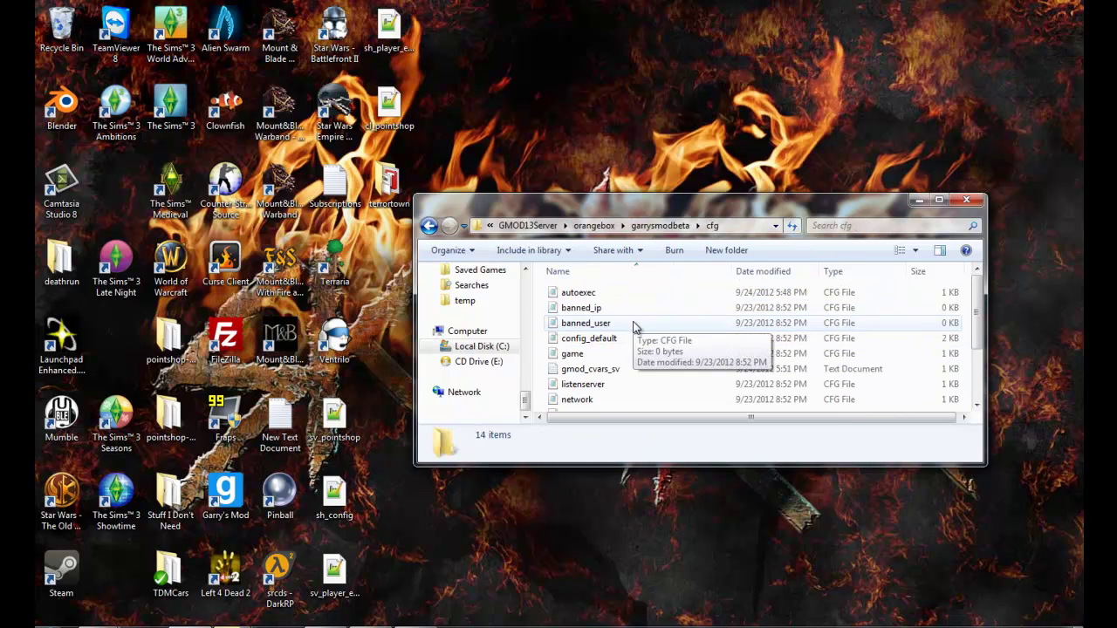
Change the gamemode line in the server CFG file to +gamemode "darkrp", saving and closing the file.
scroll(623, 323, down, 2)
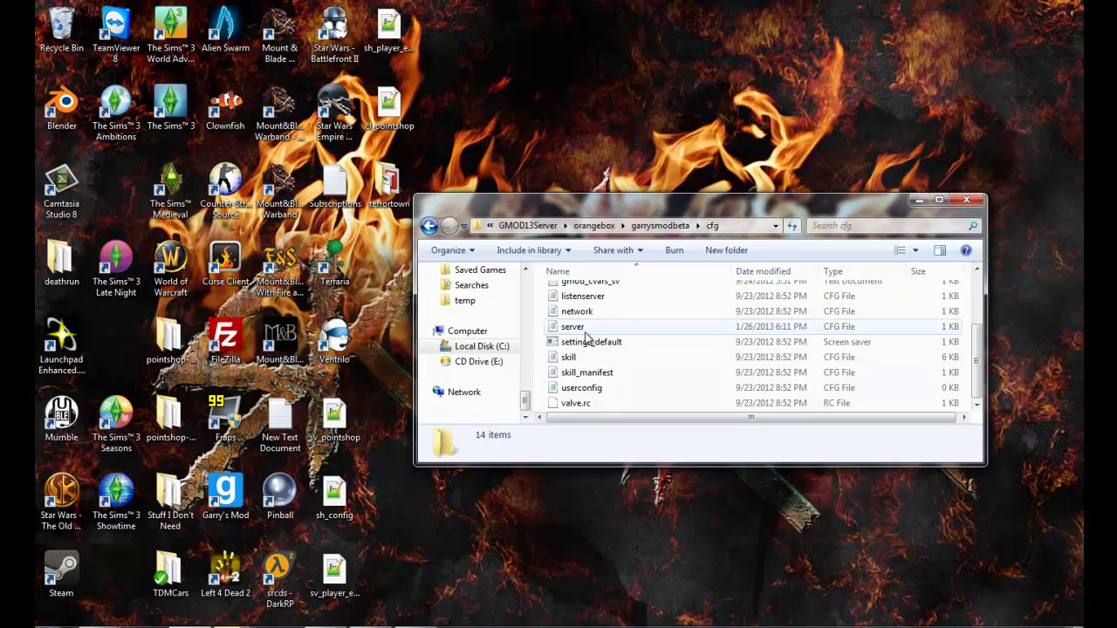
double_click(585, 327)
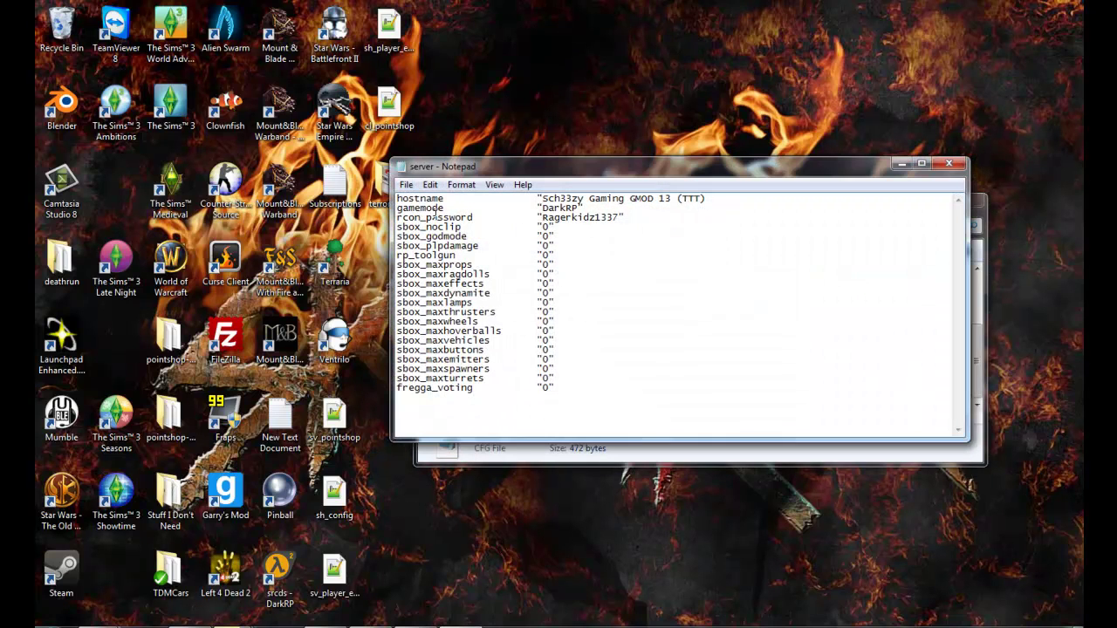
text(+)
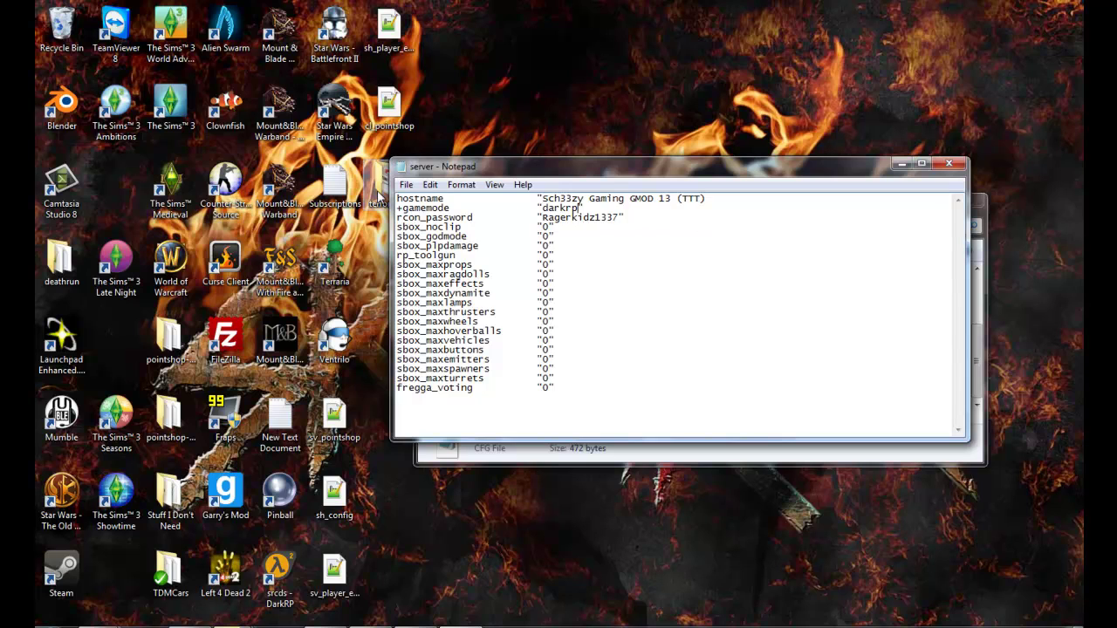
click(406, 185)
click(429, 233)
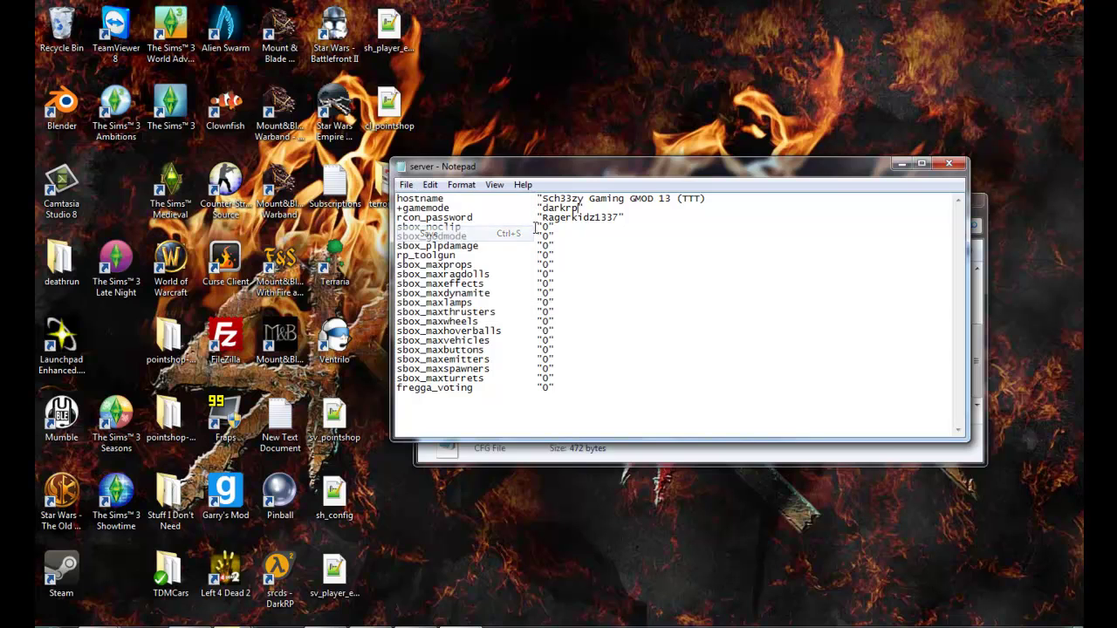
click(949, 163)
Replace the autoexec CFG file's default gamemode line with +gamemode "darkrp", saving and closing the file.
scroll(611, 298, up, 2)
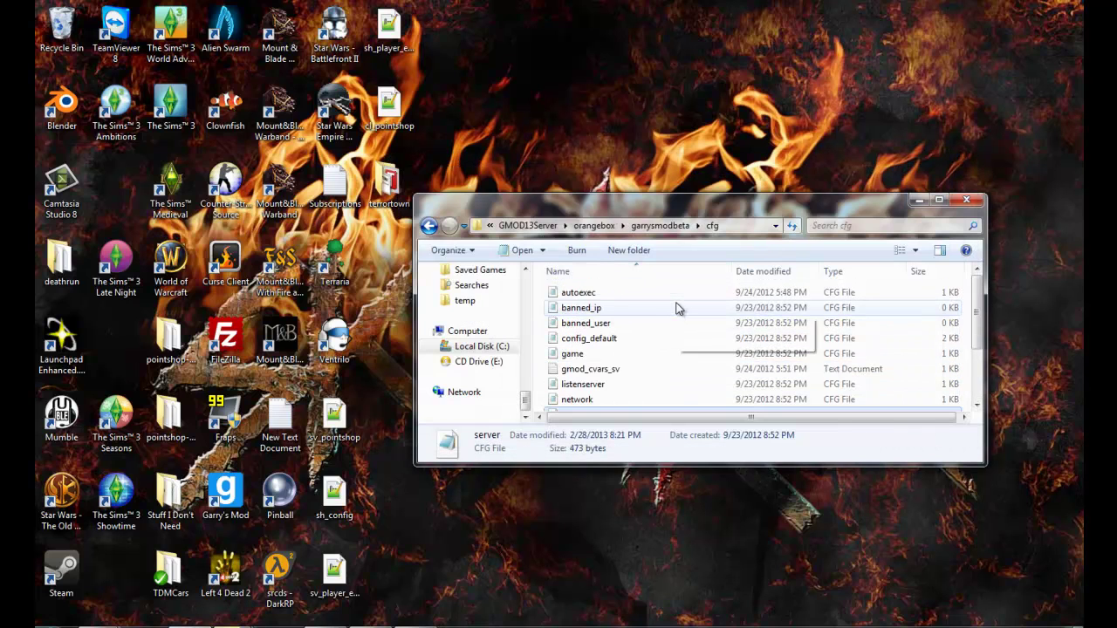
double_click(651, 293)
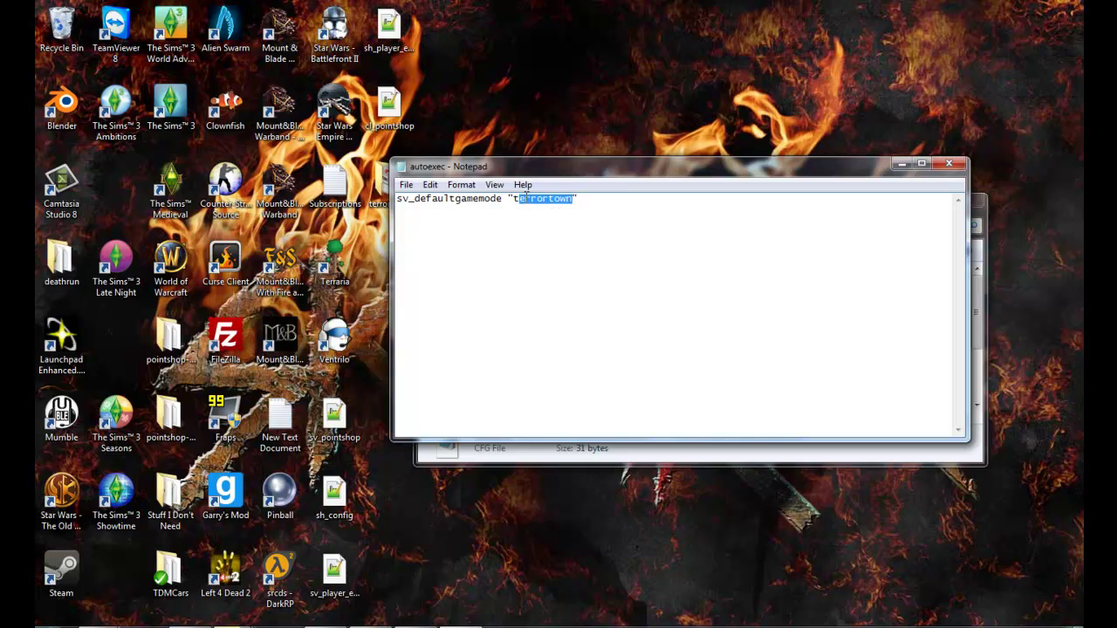
key(BackSpace)
drag(526, 198, 319, 208)
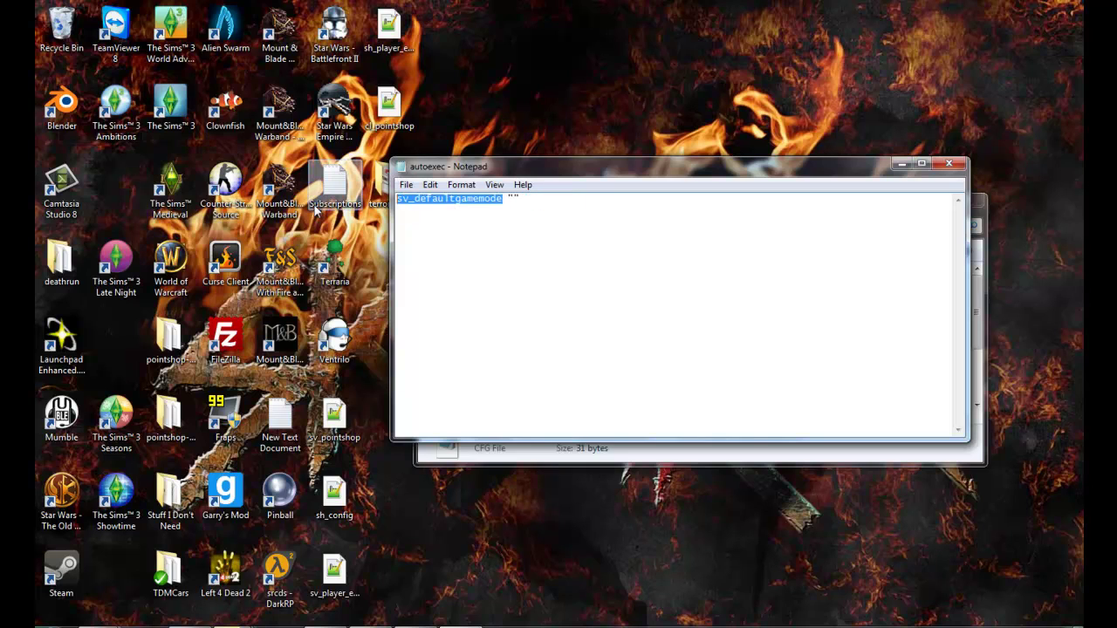
key(BackSpace)
text(+gamemod)
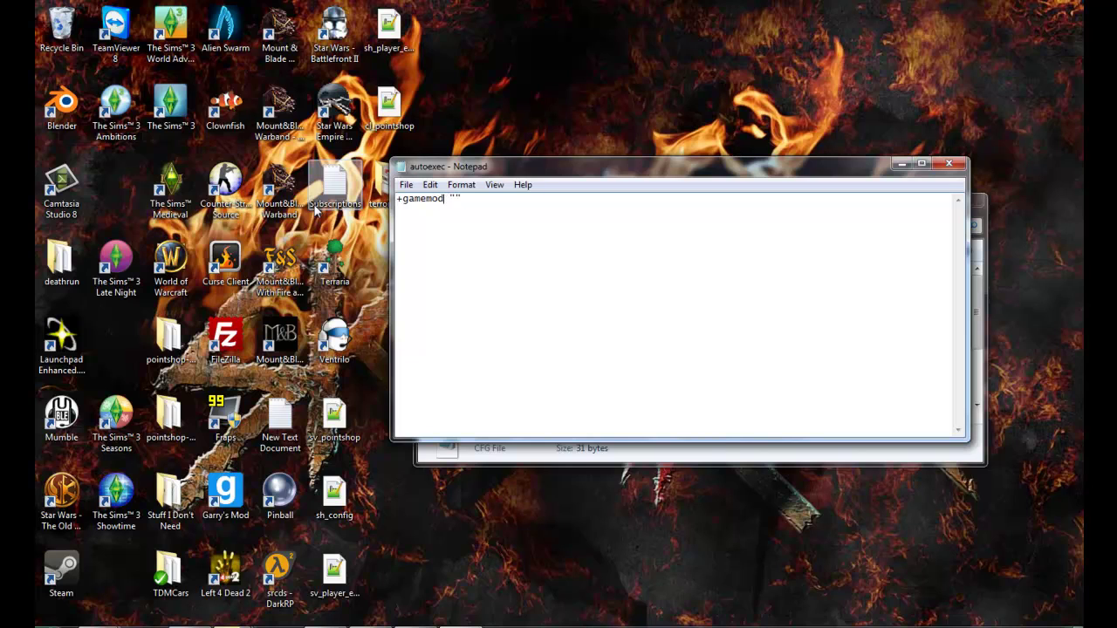
text(e)
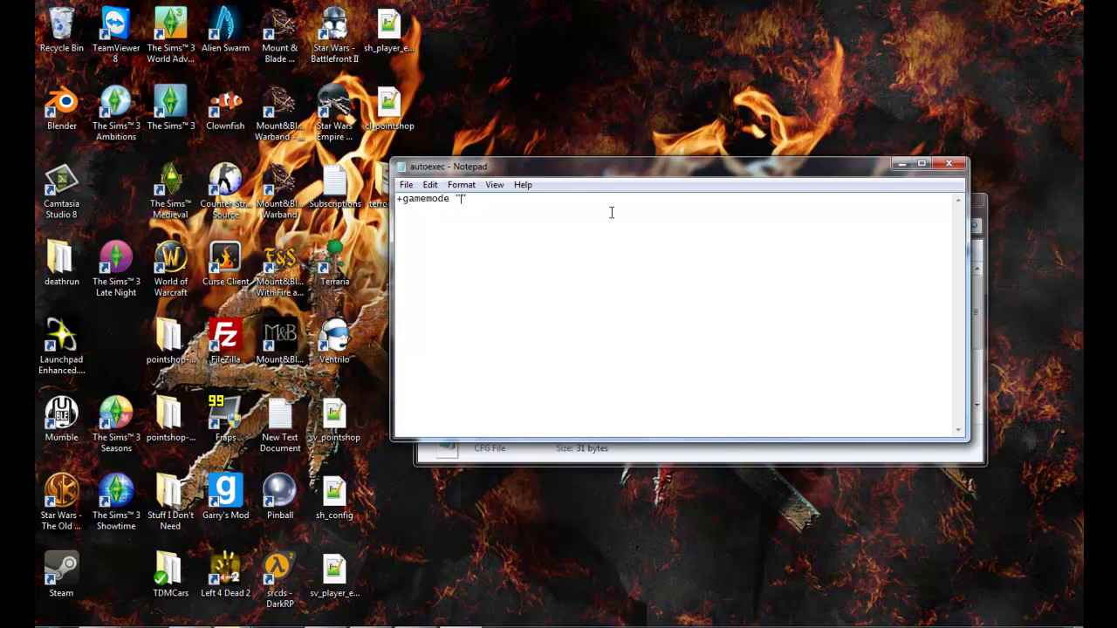
click(404, 184)
click(441, 231)
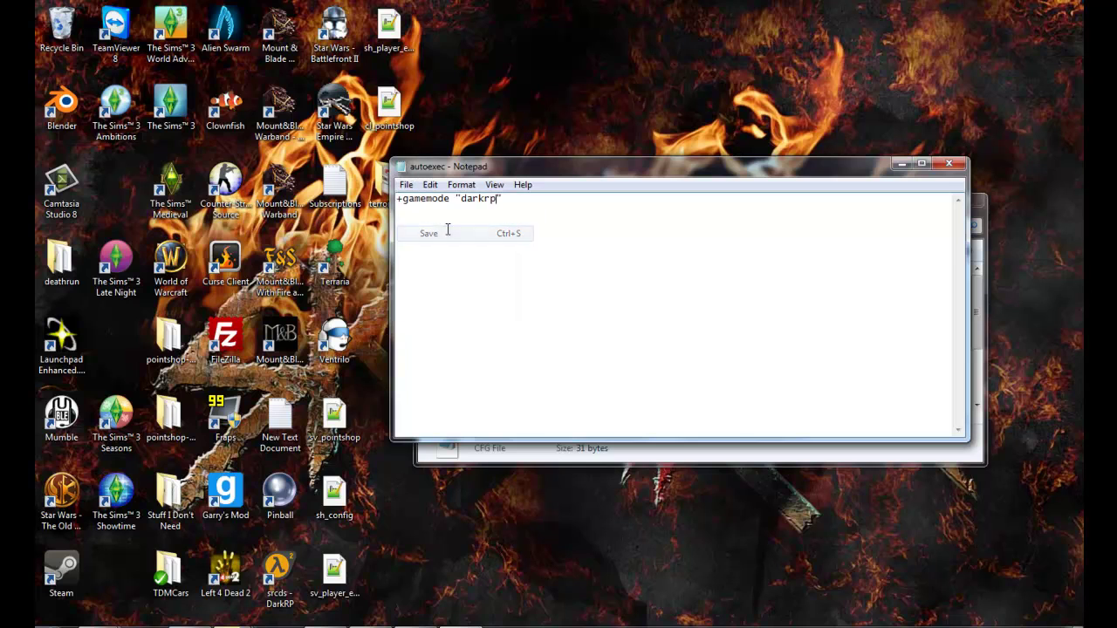
click(945, 165)
Return from cfg to the orangebox folder and select the srcds shortcut.
click(661, 225)
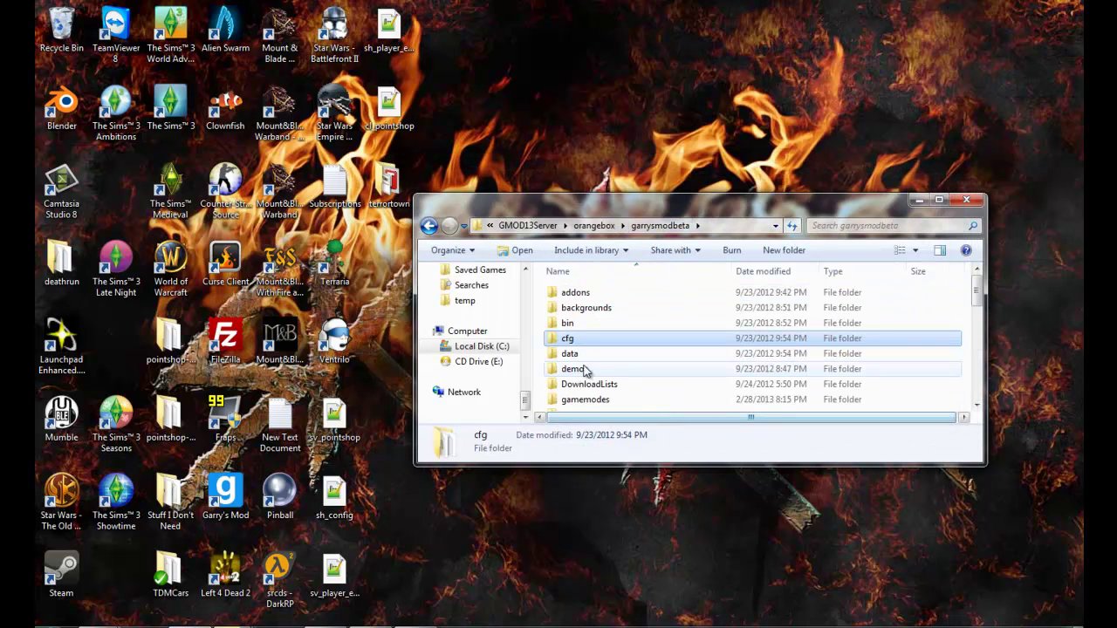
scroll(586, 371, down, 4)
click(594, 226)
scroll(631, 403, down, 2)
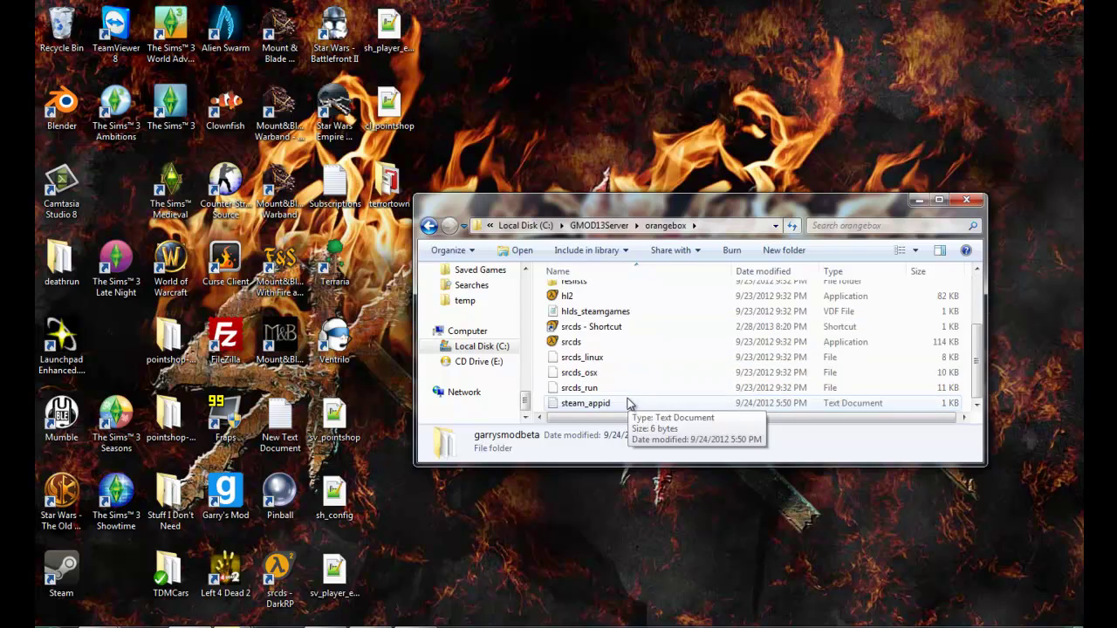
click(584, 327)
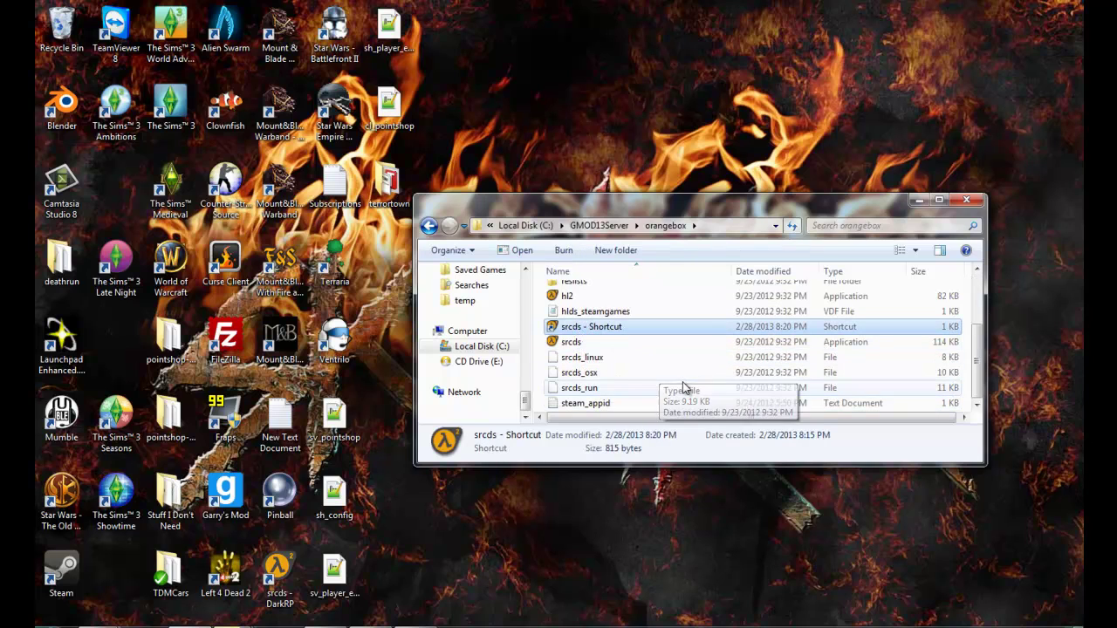
right_click(609, 330)
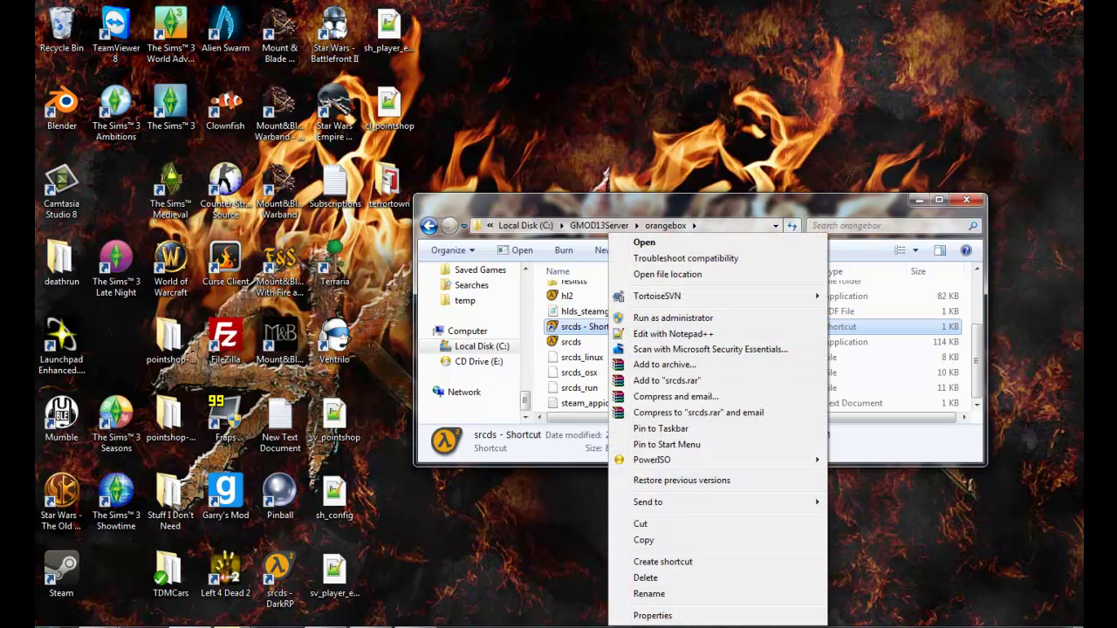
click(570, 454)
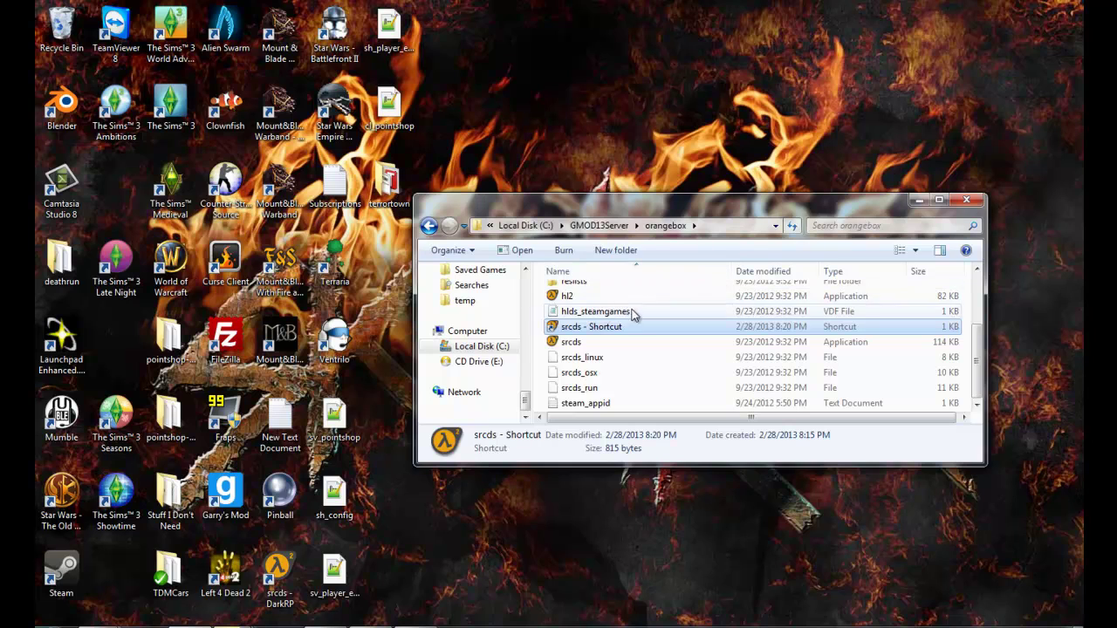
Look through the contents of the parent GMOD13Server folder and come back to the orangebox folder.
scroll(620, 311, up, 2)
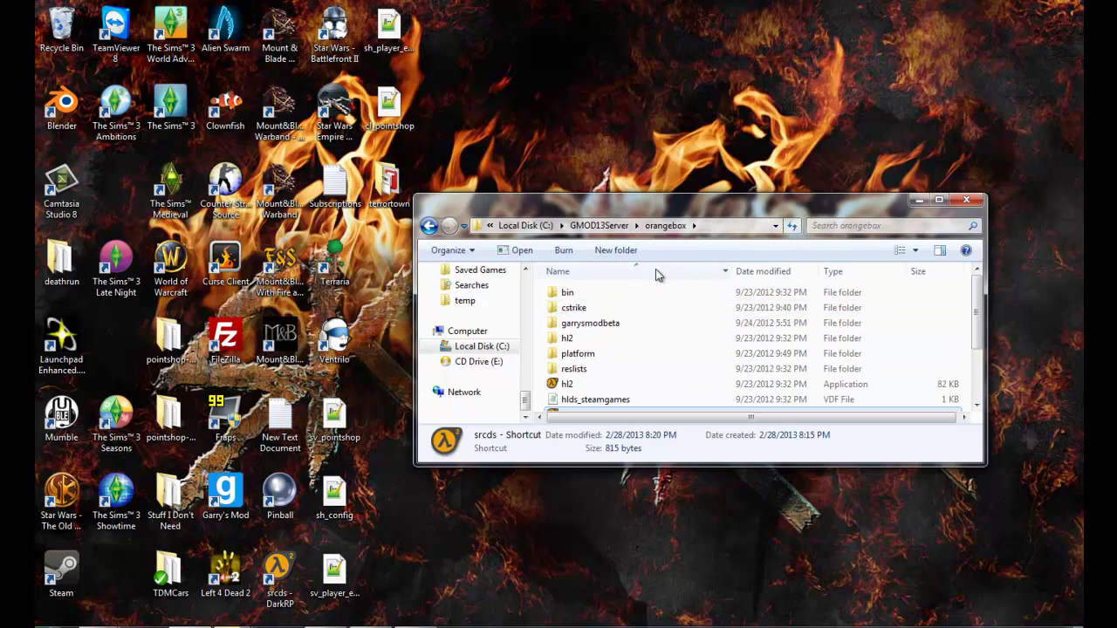
click(599, 225)
scroll(649, 345, down, 2)
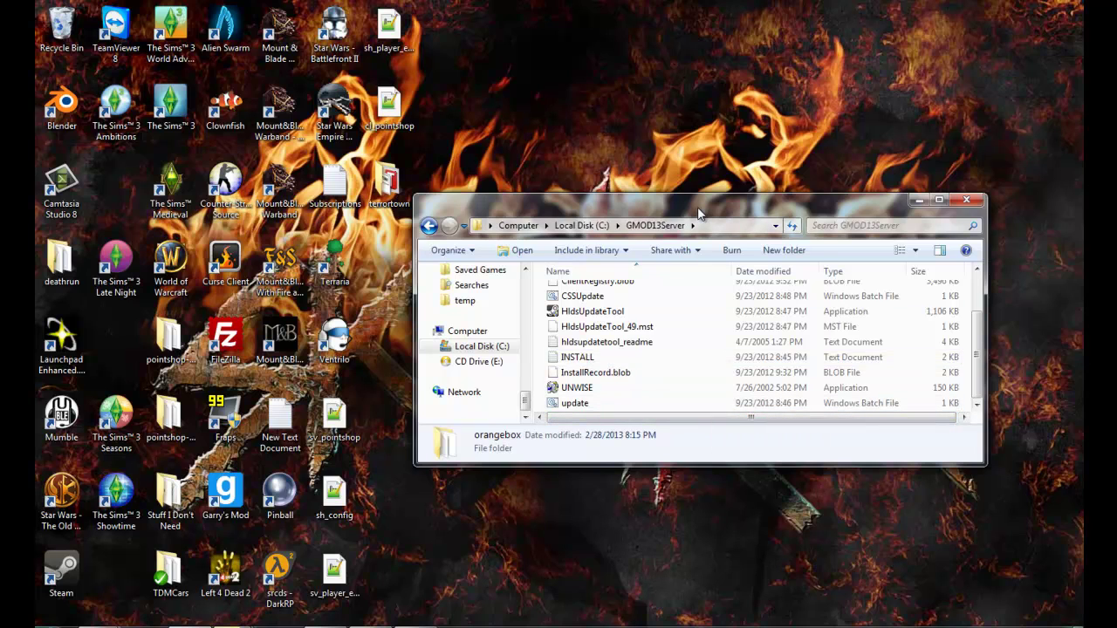
scroll(674, 329, up, 2)
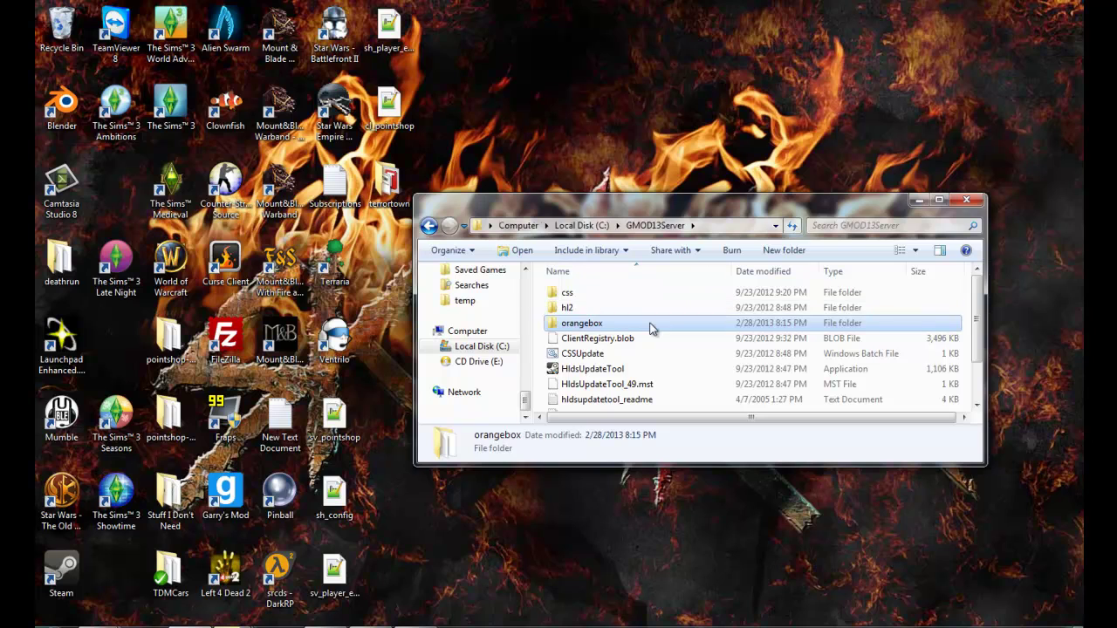
double_click(651, 328)
scroll(646, 329, down, 2)
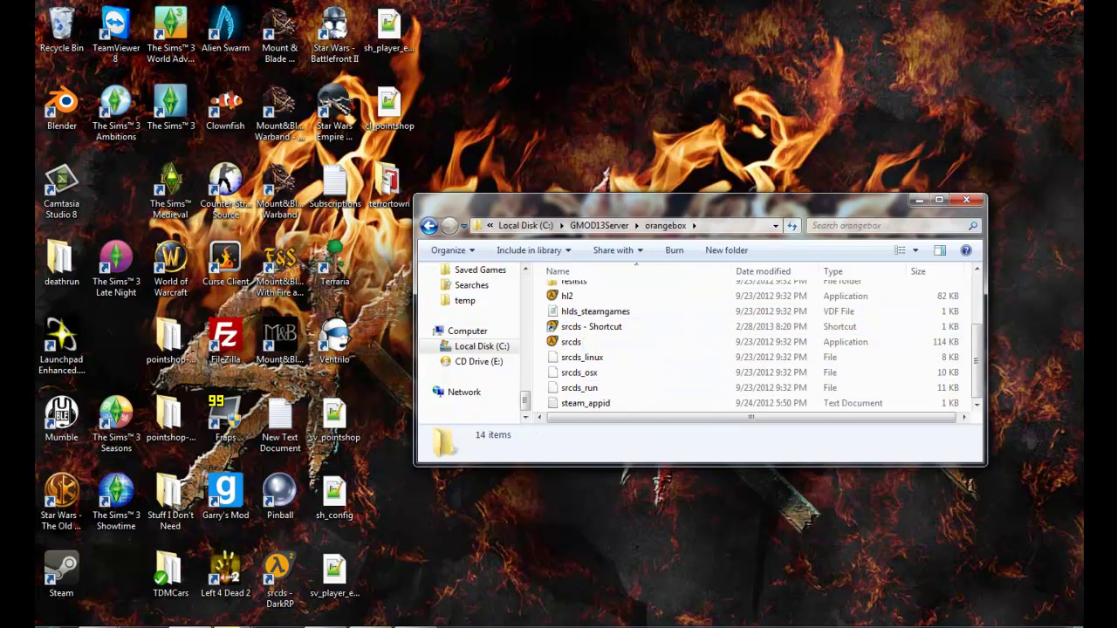
mouse_move(370, 621)
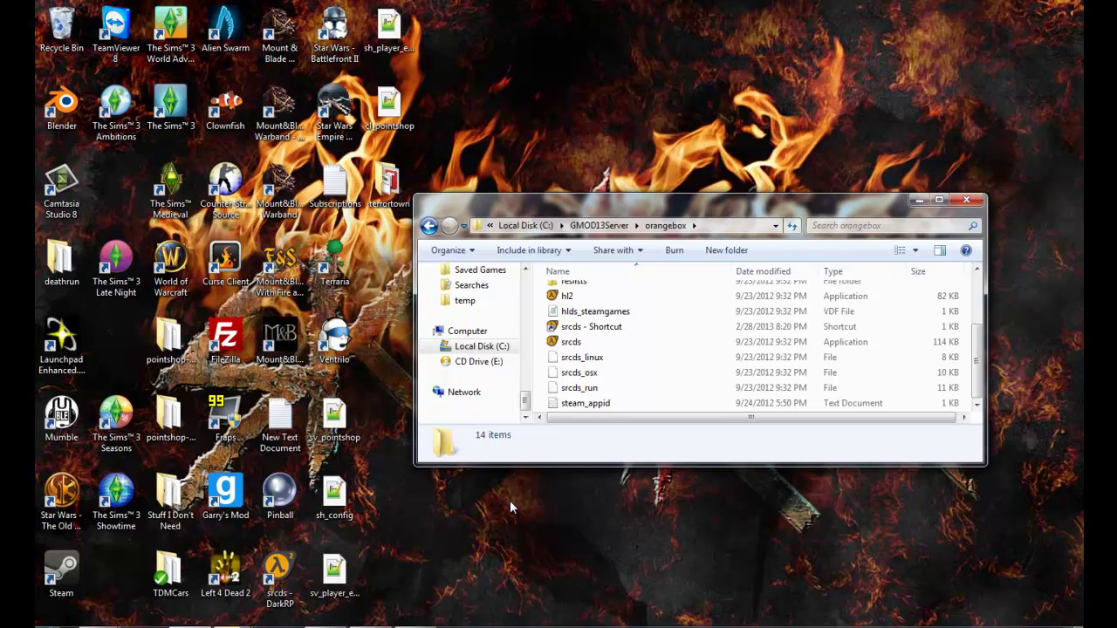